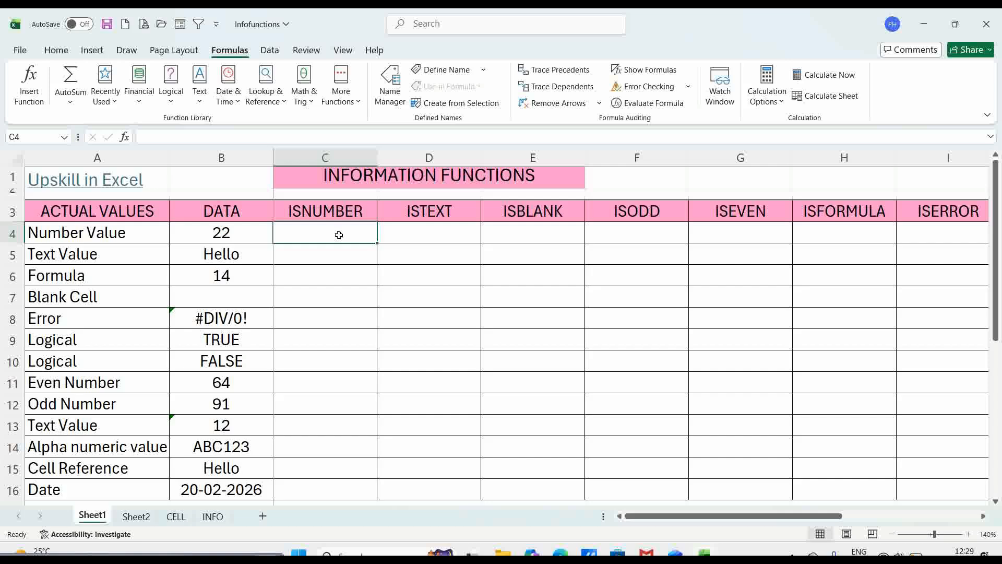
- Enter =ISNUMBER(B4) in cell C4 and fill the formula down through C16
type("=is")
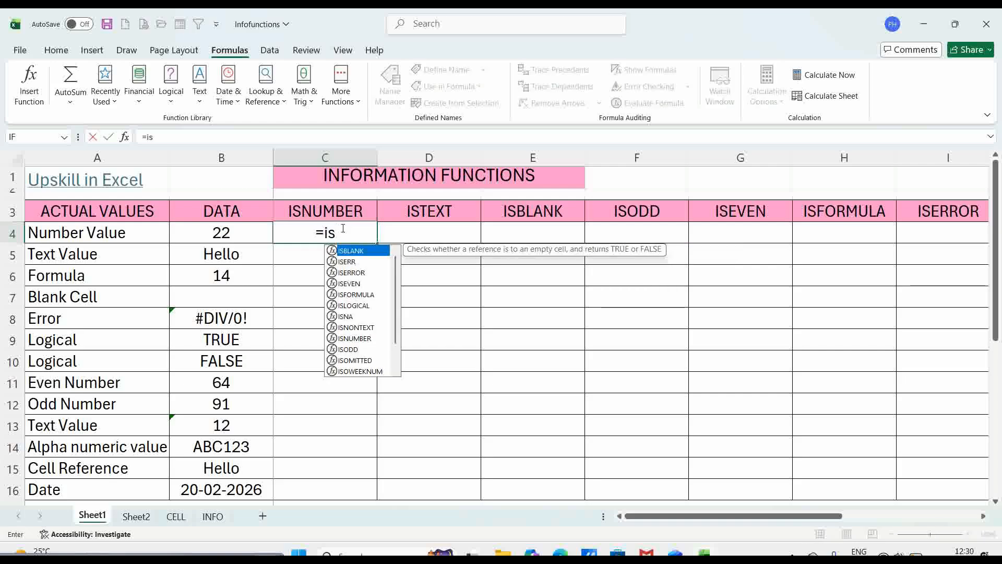
type("num")
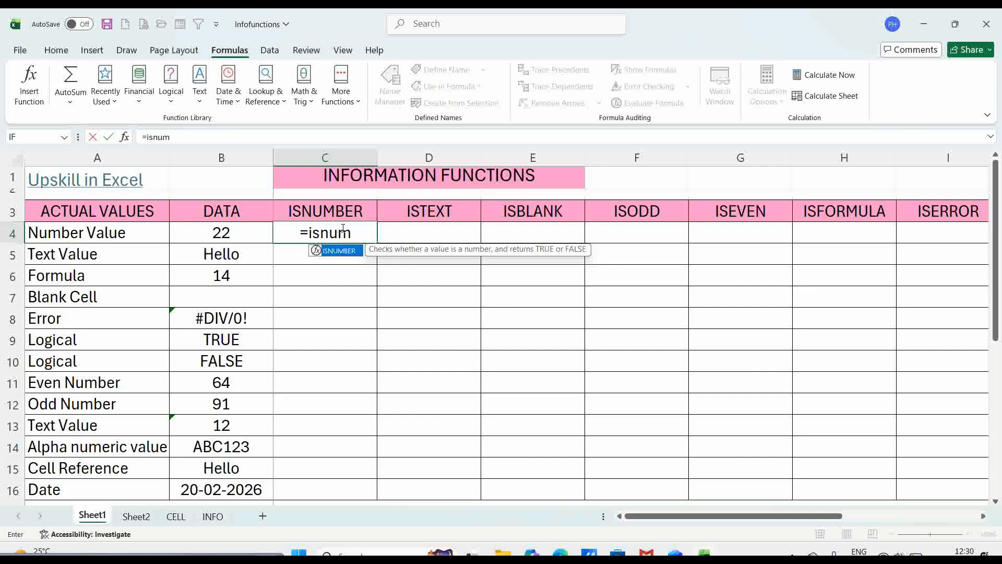
key("Tab")
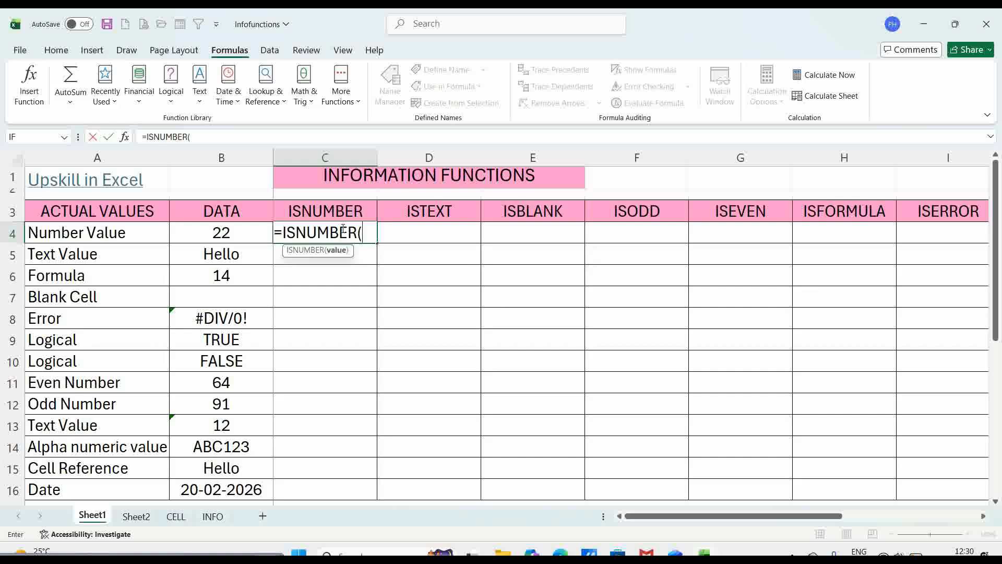
left_click(236, 234)
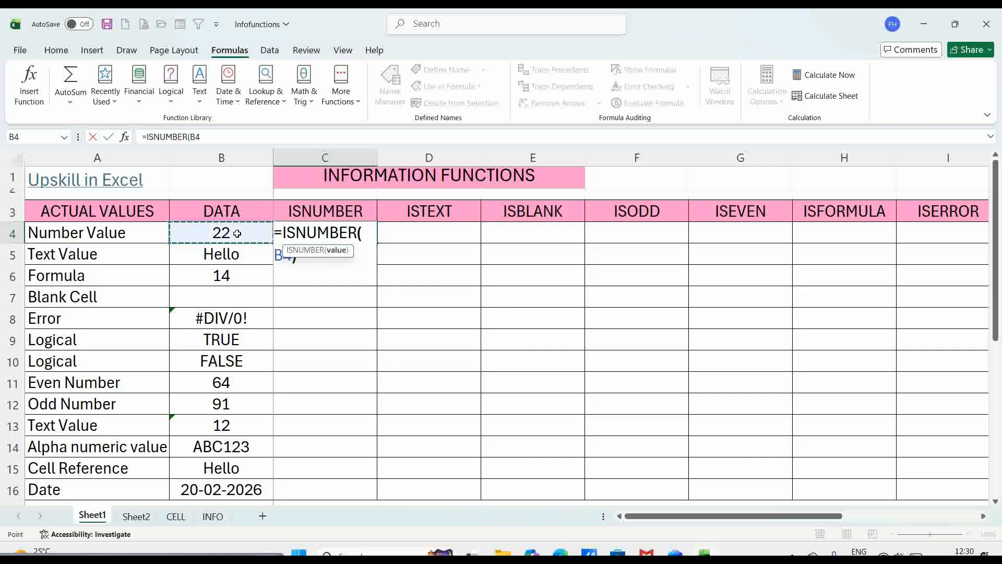
key("Return")
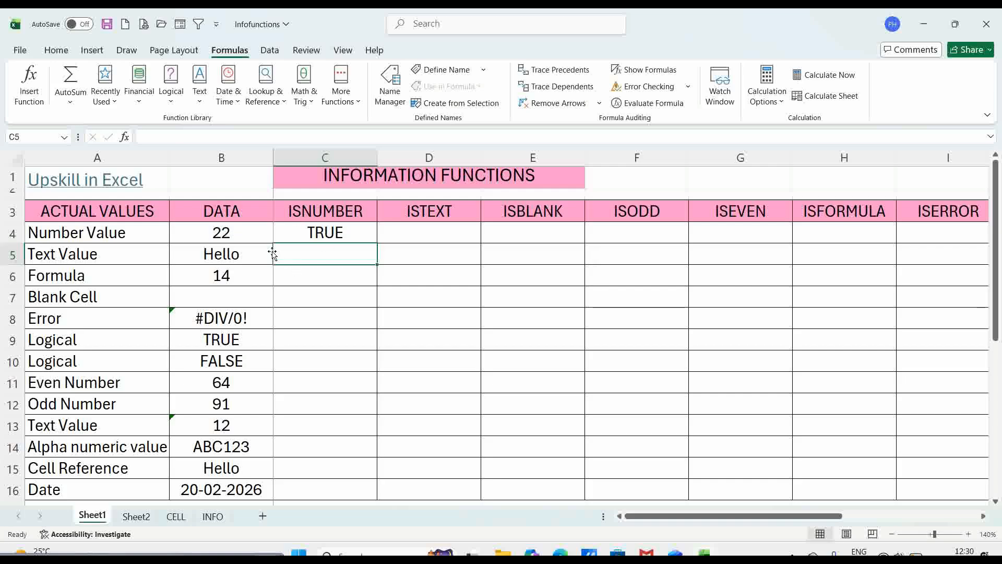
left_click(357, 230)
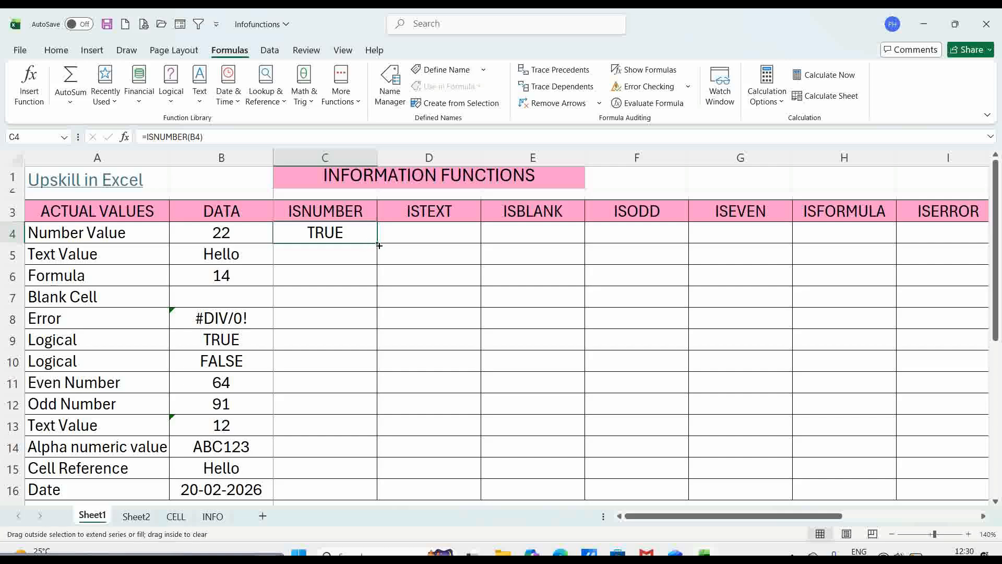
double_click(378, 245)
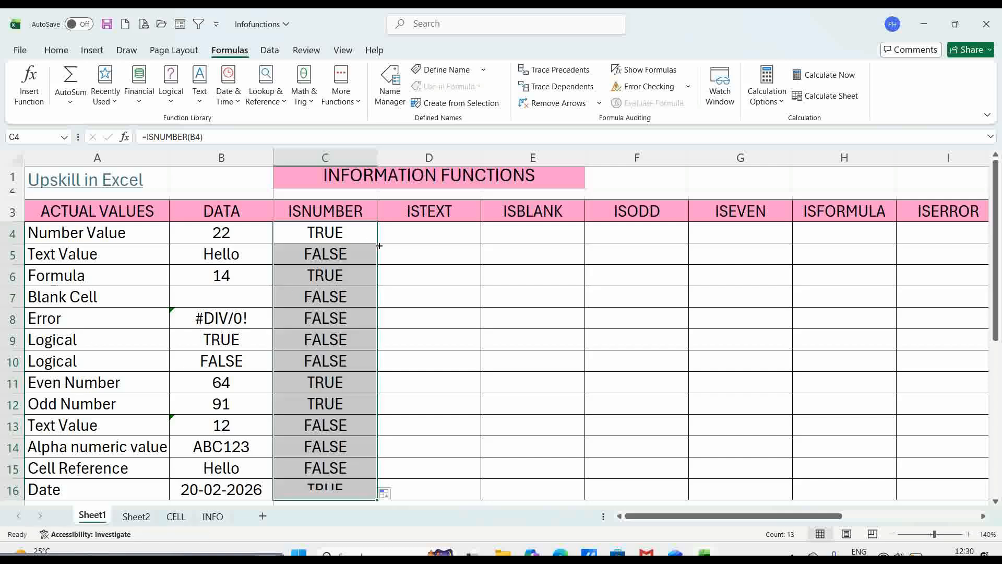
- Shade the ISNUMBER result in cell C4 with the light pink fill used for the headers
left_click(331, 231)
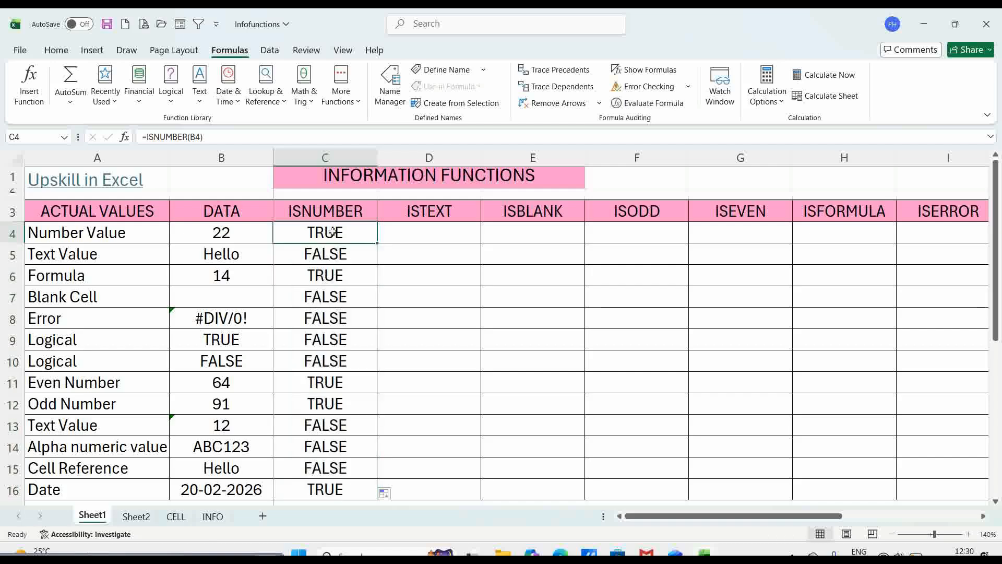
left_click(321, 274)
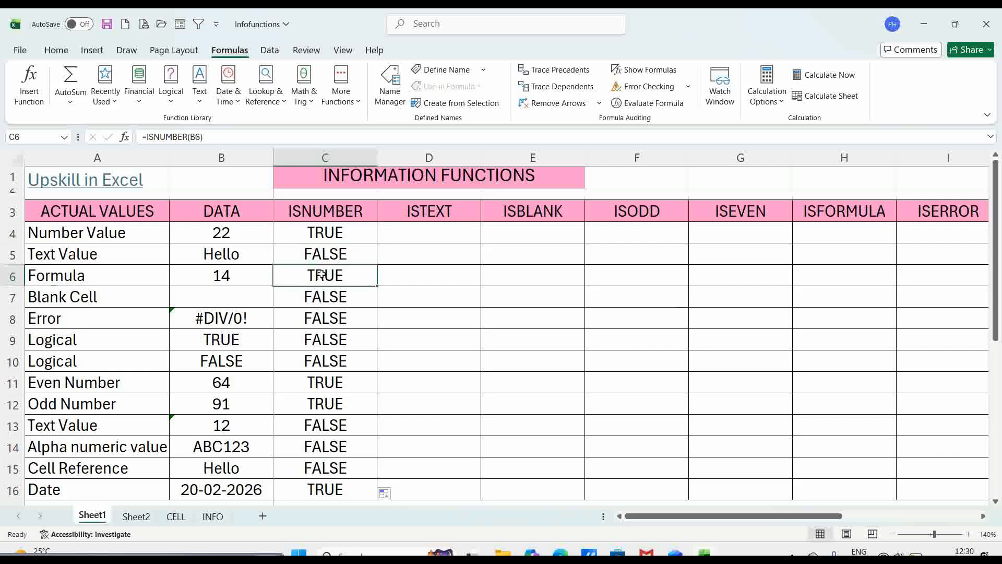
left_click(340, 228)
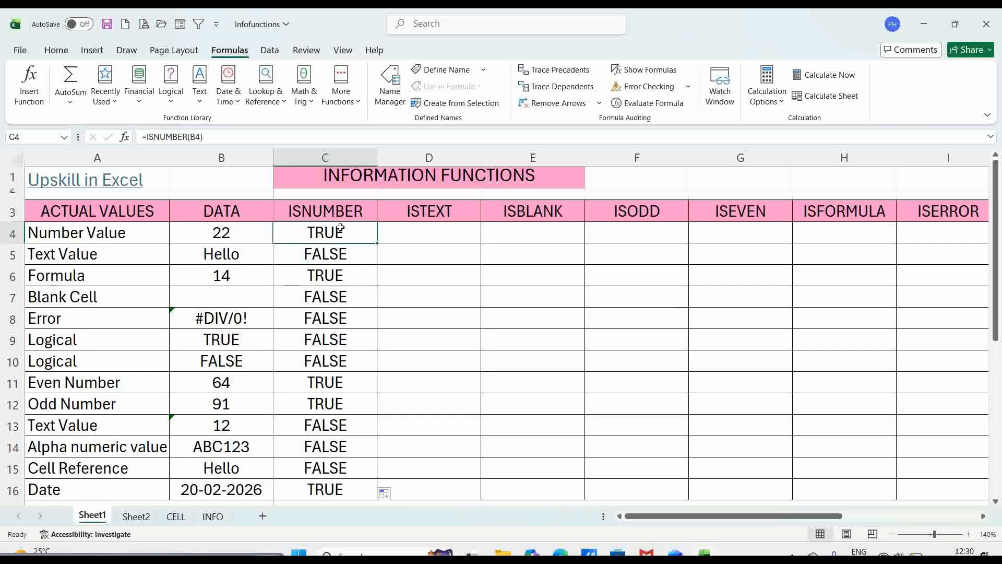
left_click(59, 52)
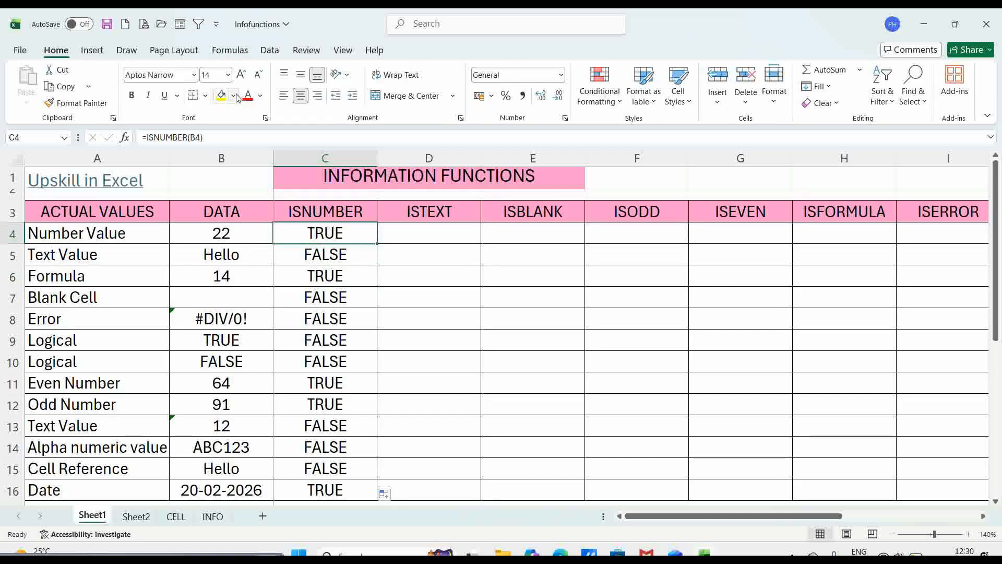
left_click(234, 95)
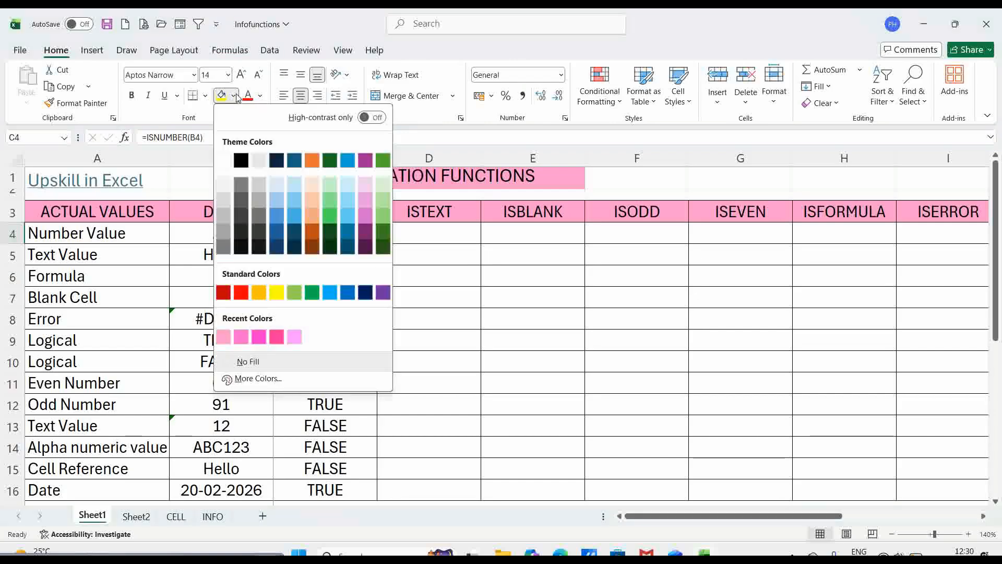
left_click(223, 337)
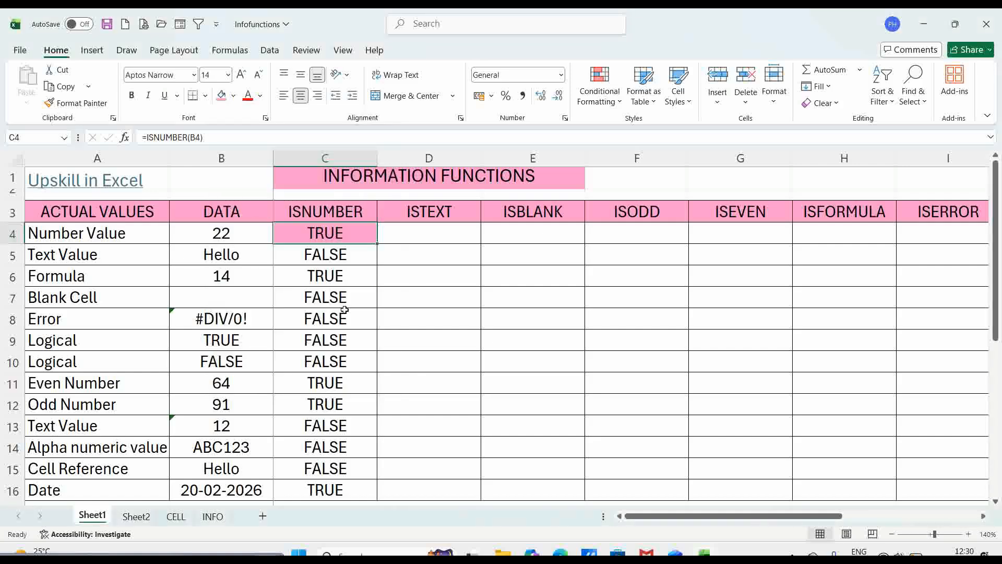
- Repeat the pink fill on the other TRUE results in the ISNUMBER column: C6, C11, C12 and C16
left_click(334, 273)
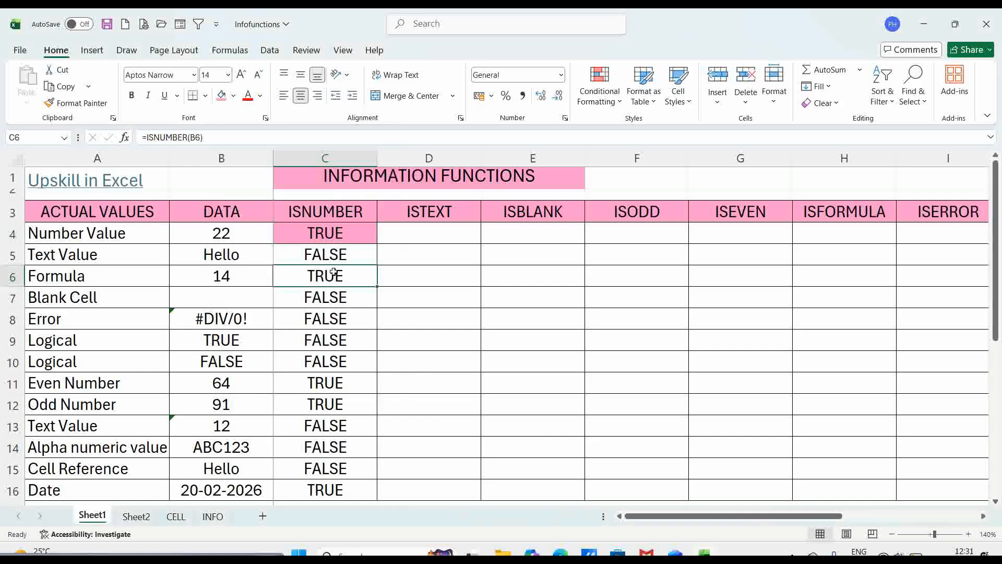
key("F4")
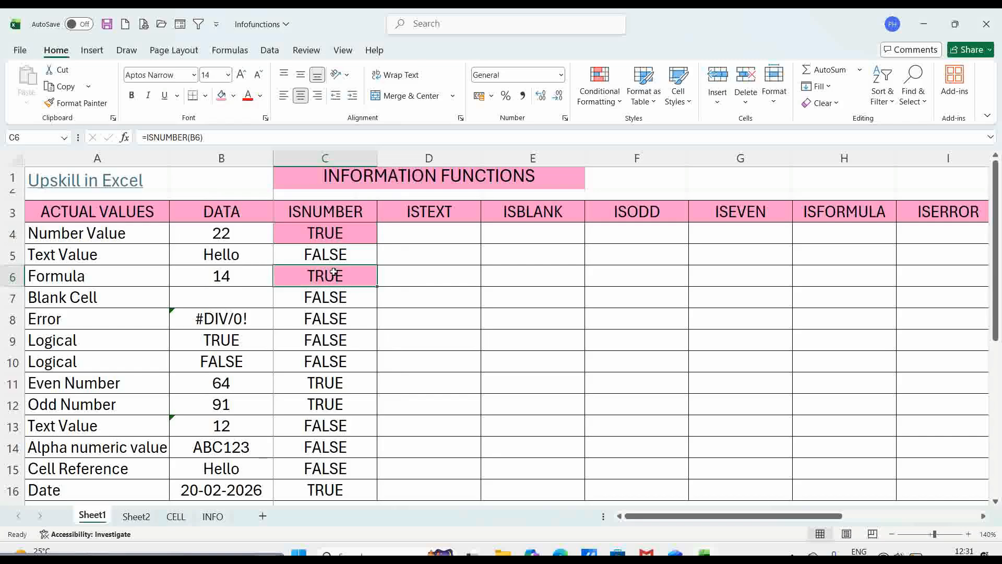
left_click(336, 491)
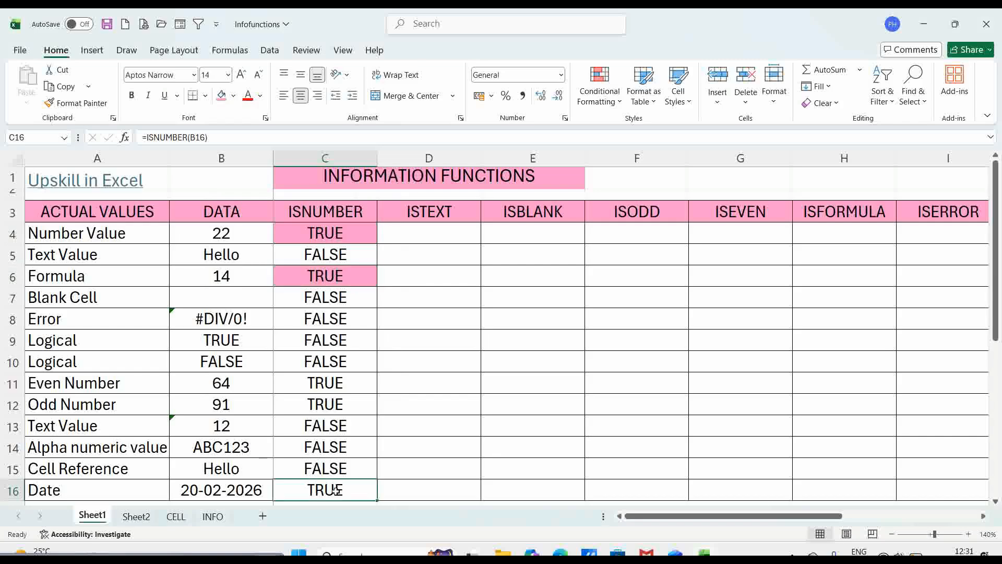
left_click(341, 382)
key("F4")
left_click(342, 407)
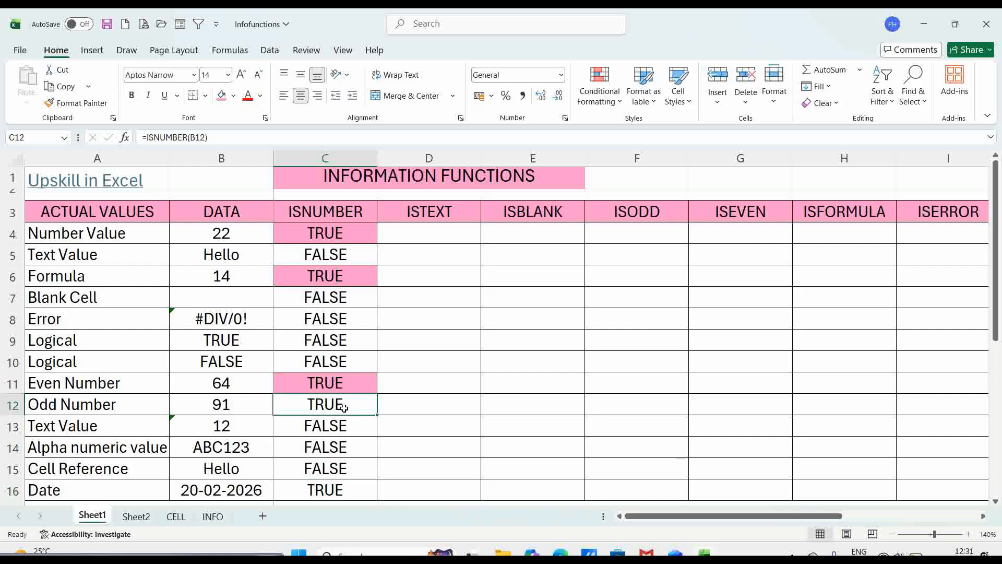
key("F4")
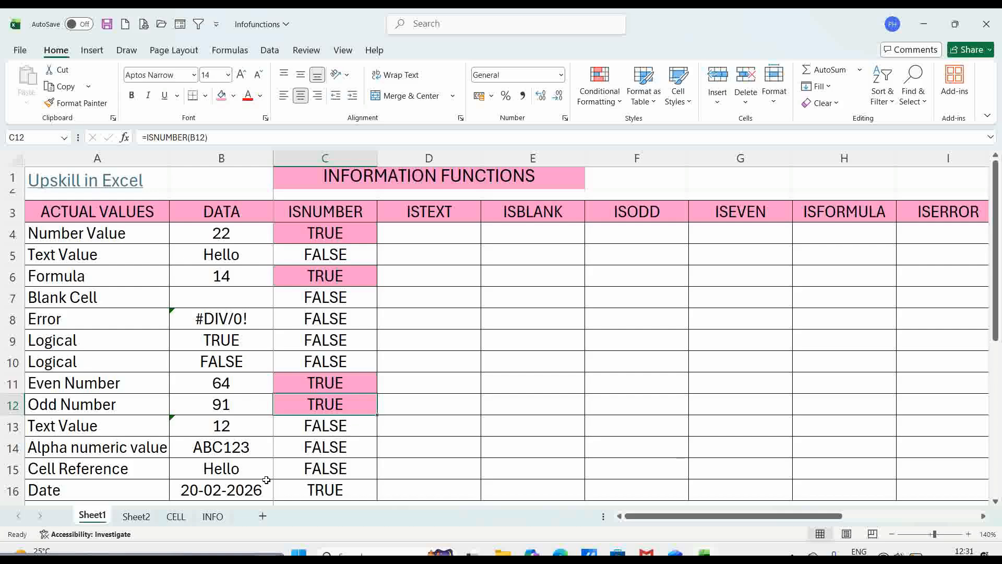
left_click(336, 490)
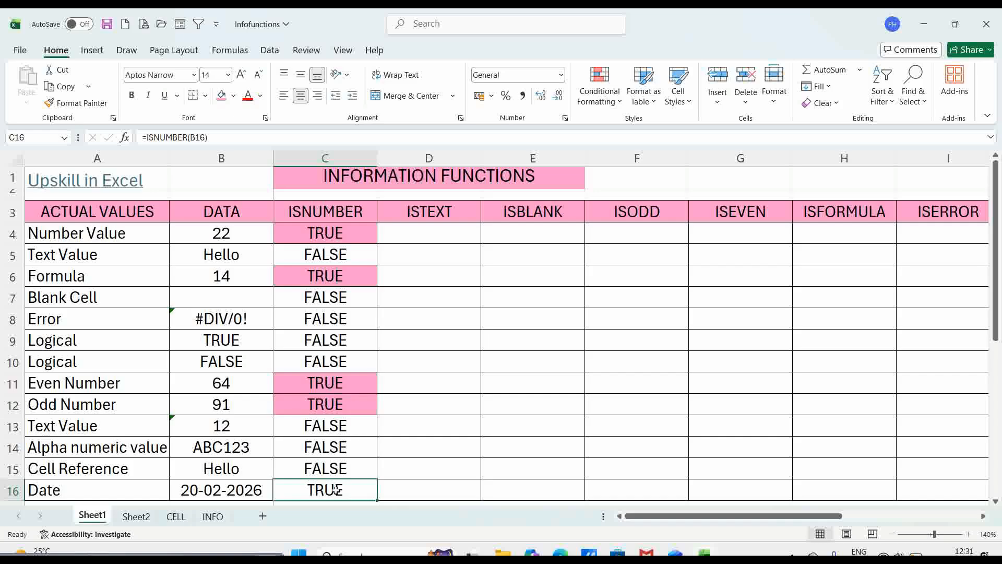
left_click(335, 490)
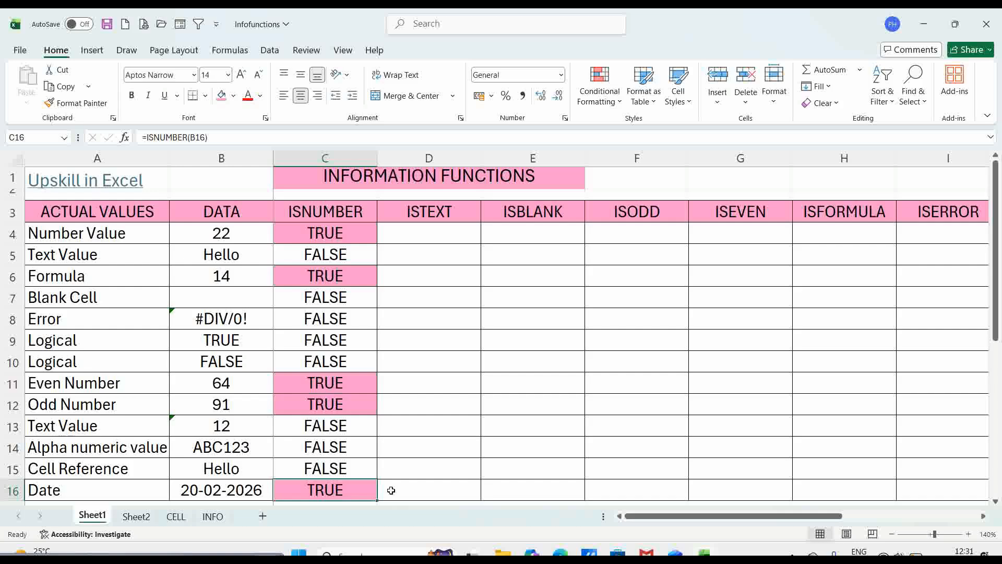
- Enter =ISTEXT(B4) in cell D4 and fill the formula down through D16
left_click(448, 234)
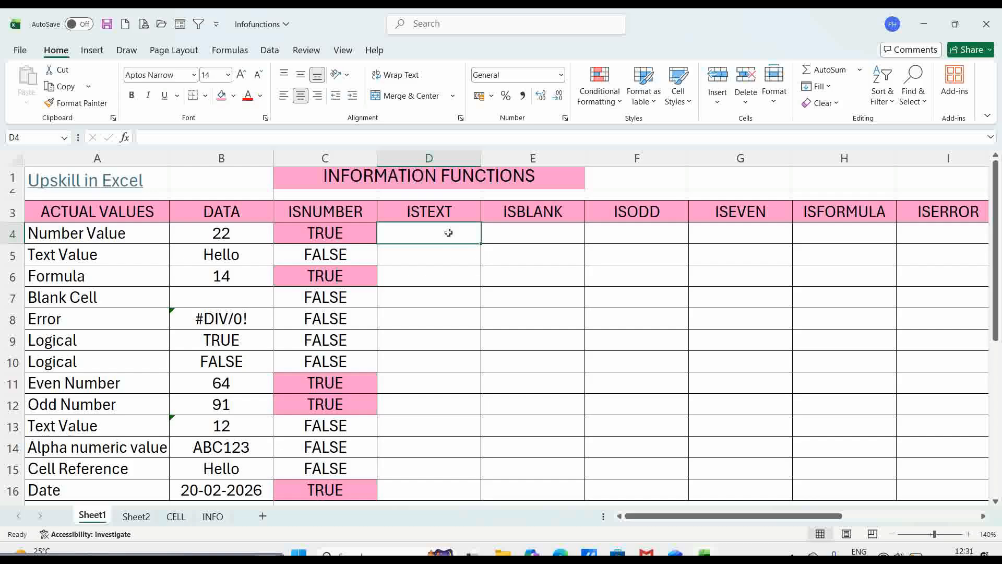
left_click(984, 517)
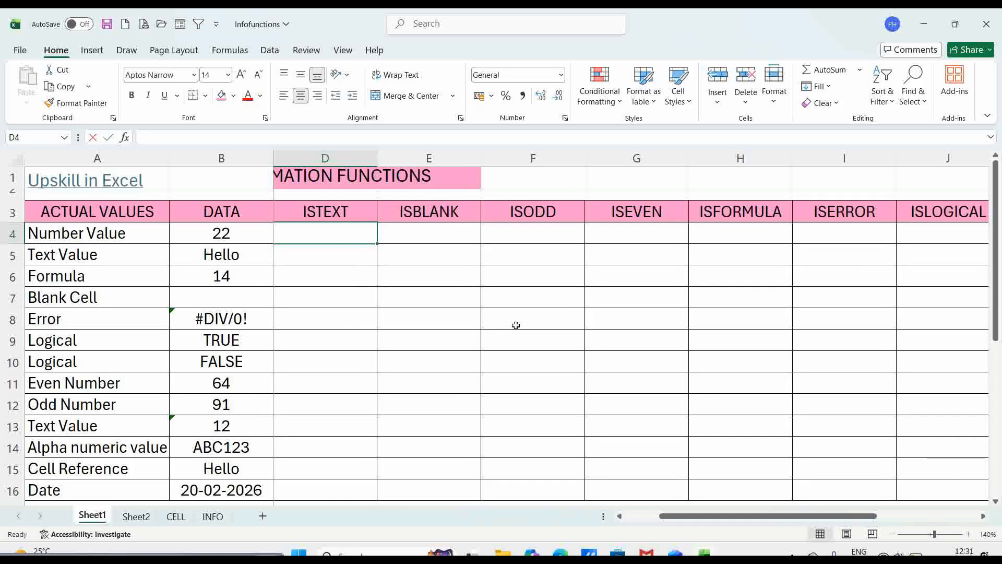
type("=istext")
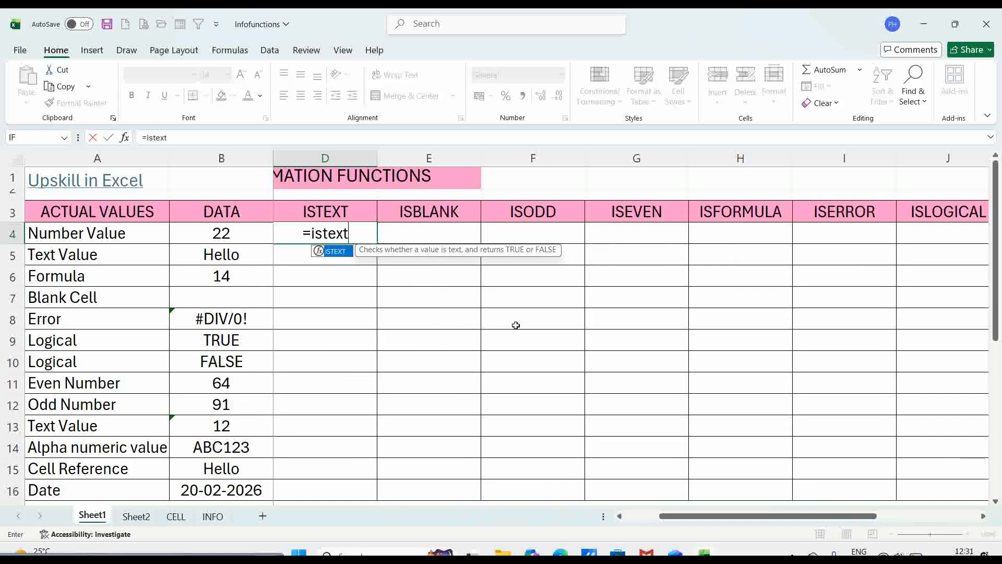
key("Tab")
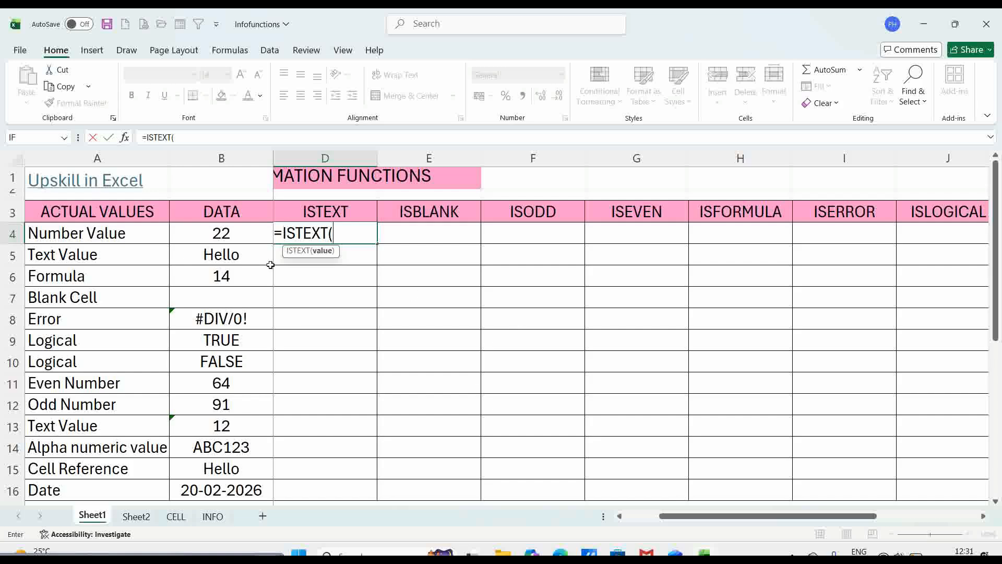
left_click(227, 233)
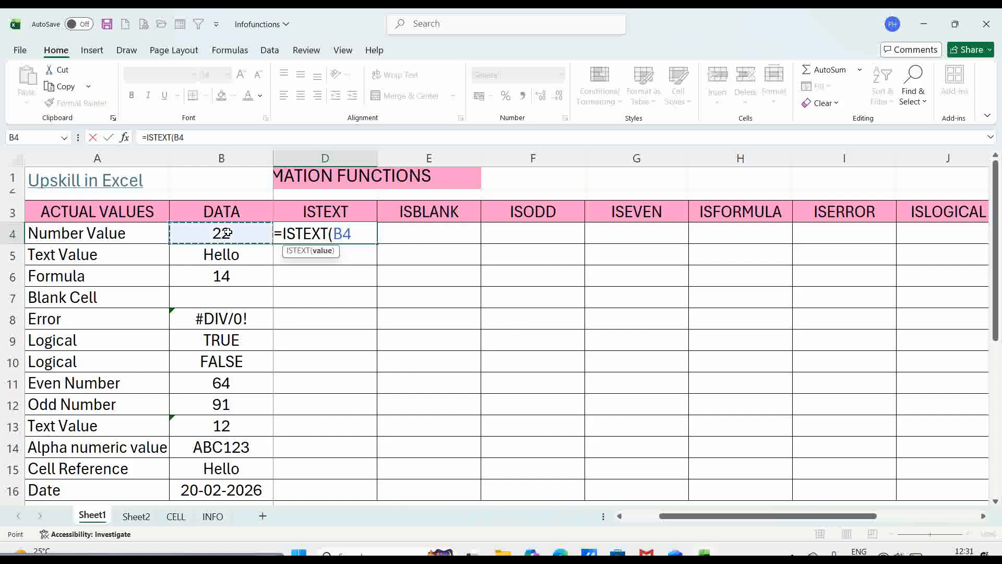
type(")")
key("Return")
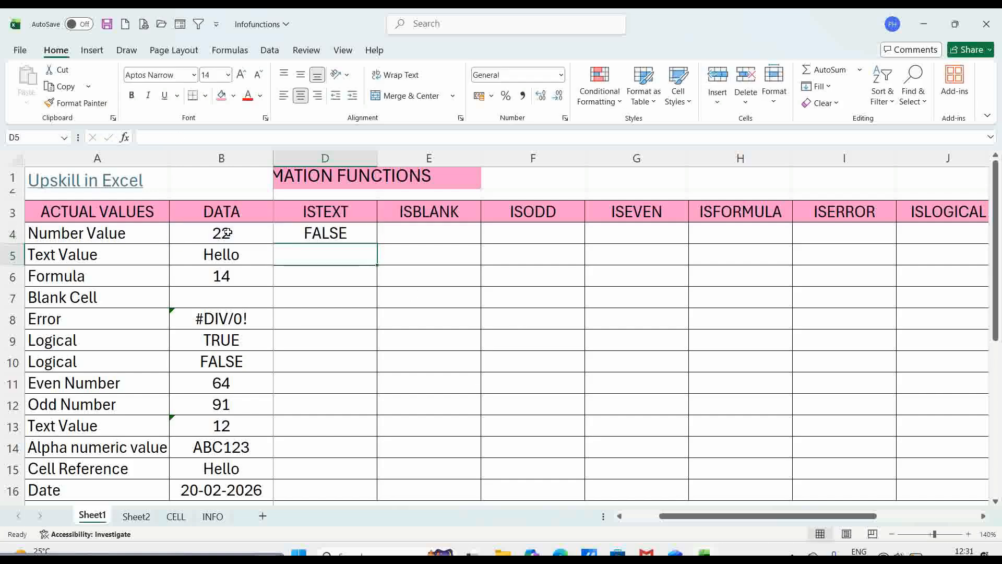
left_click(348, 232)
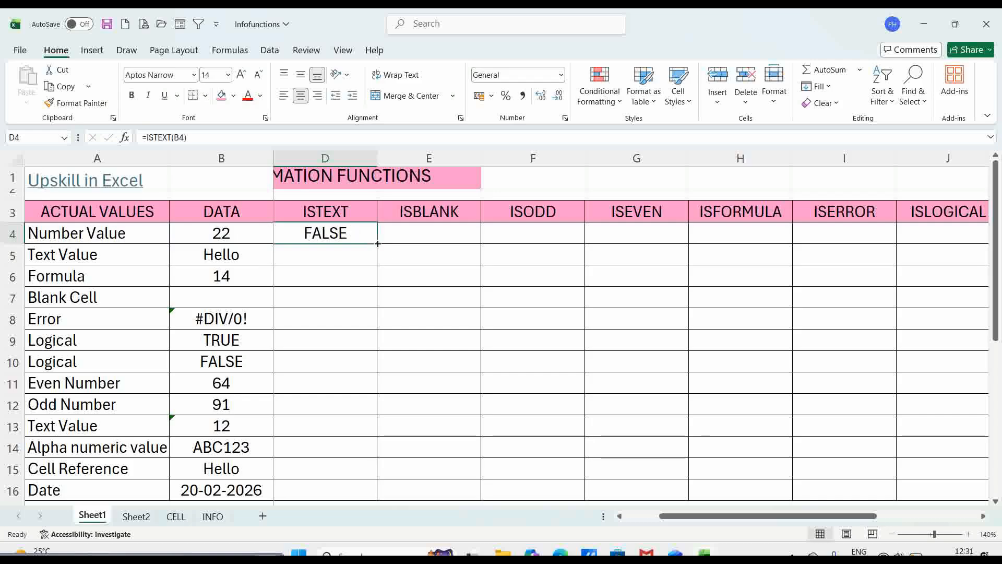
double_click(377, 243)
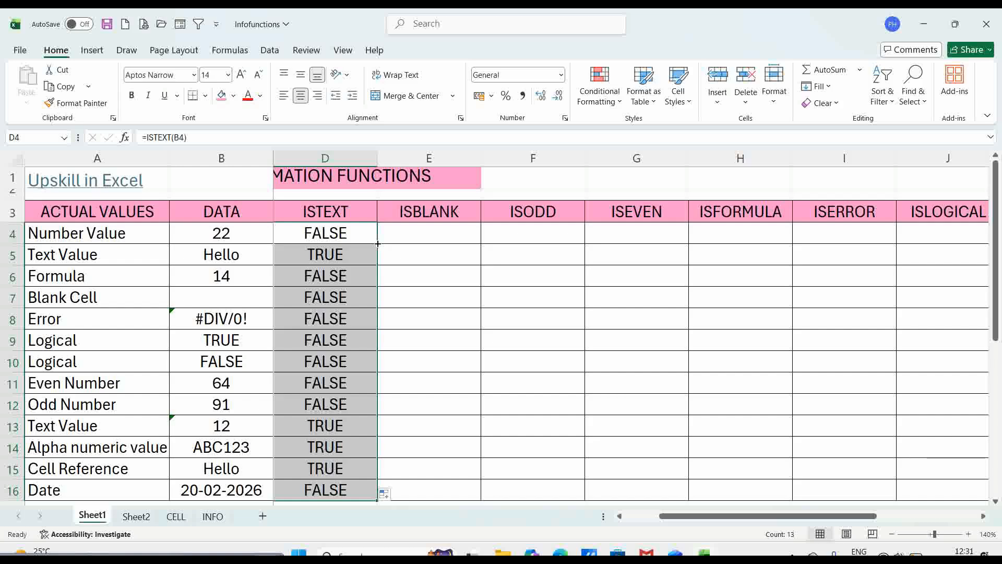
- Apply the same pink fill to the TRUE results in the ISTEXT column: D5, D13, D14 and D15
left_click(336, 254)
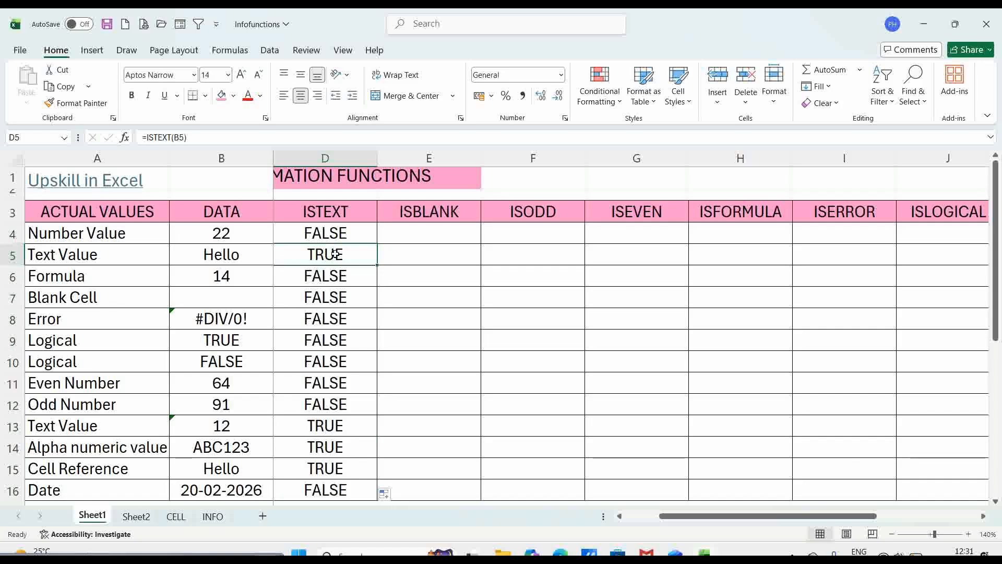
left_click(222, 97)
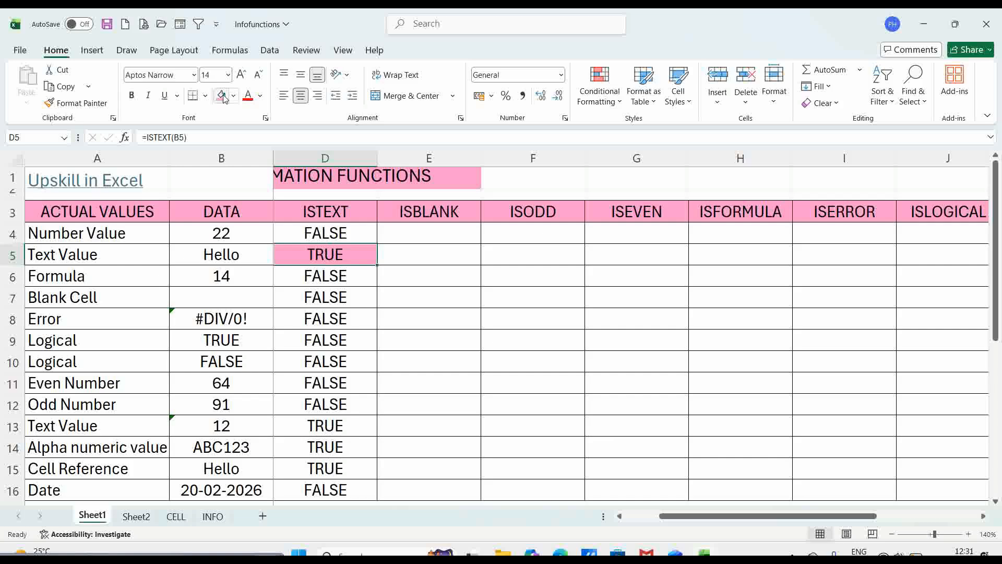
left_click(334, 444)
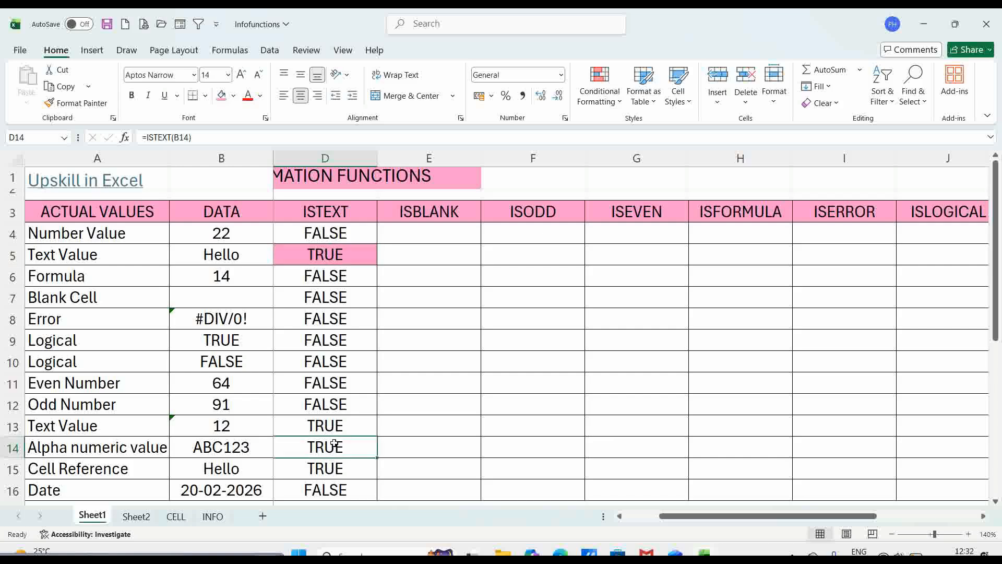
key("F4")
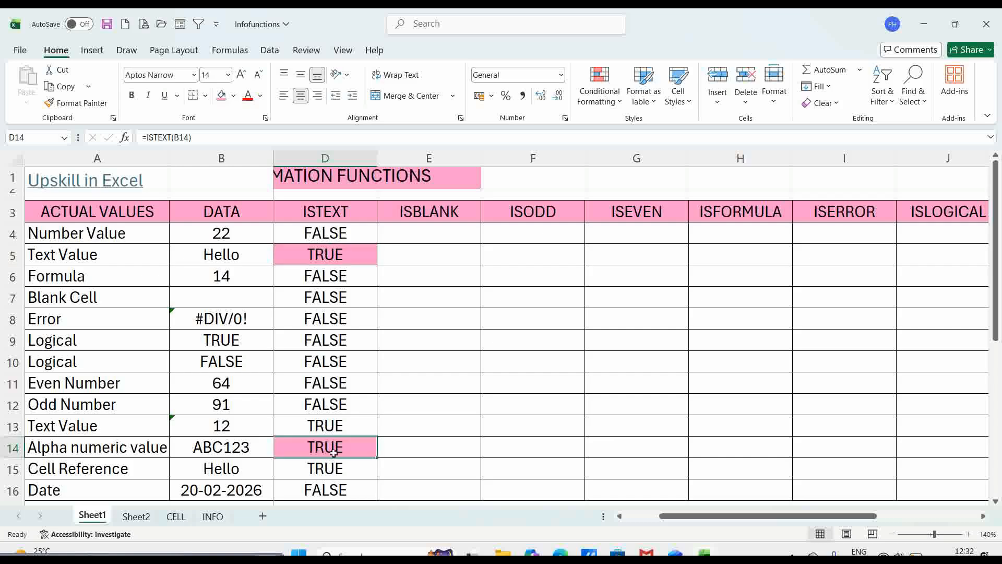
left_click(335, 427)
key("F4")
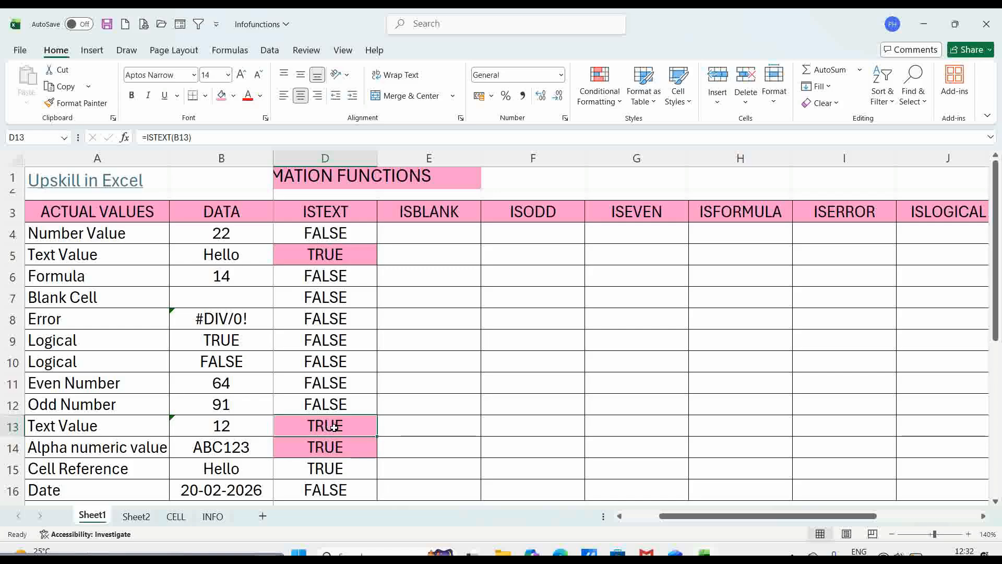
left_click(336, 469)
key("F4")
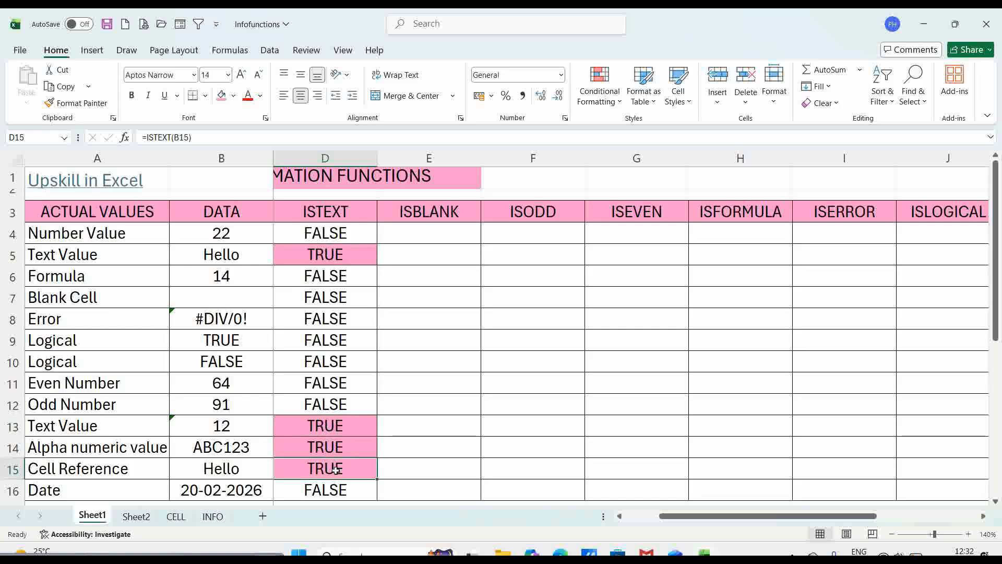
left_click(344, 424)
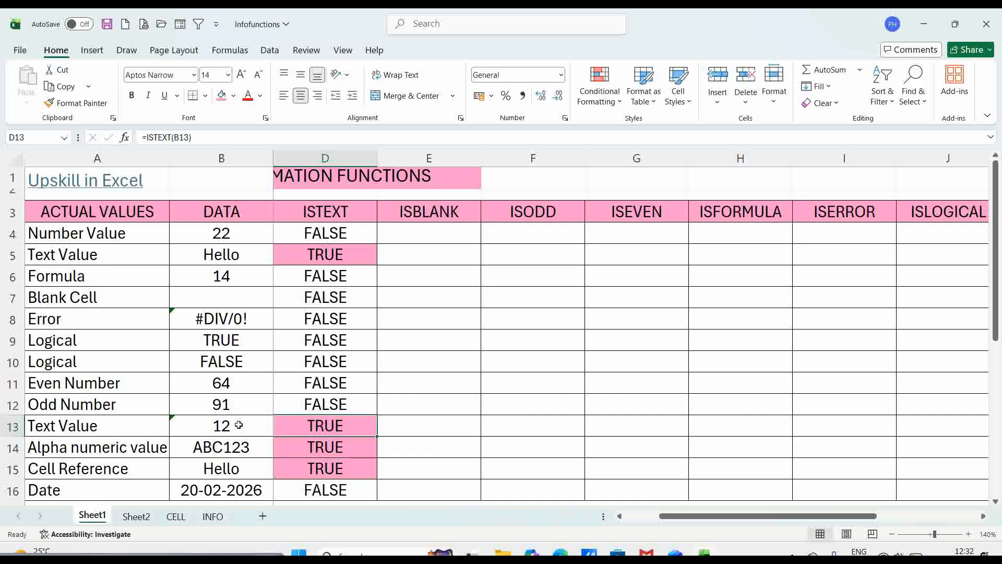
- Enter =ISBLANK(B4) in cell E4 and fill the formula down through E16
key("Left")
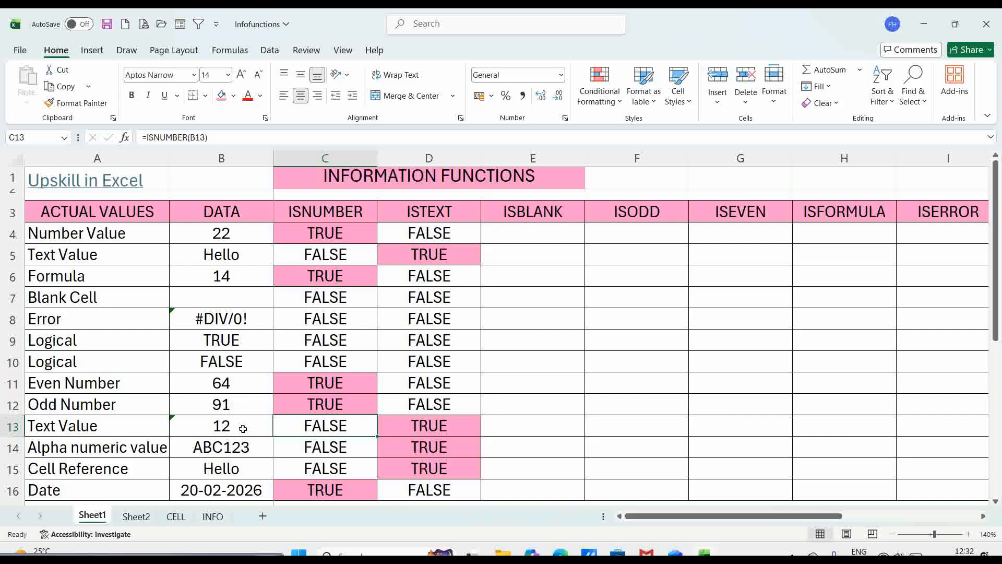
left_click(535, 230)
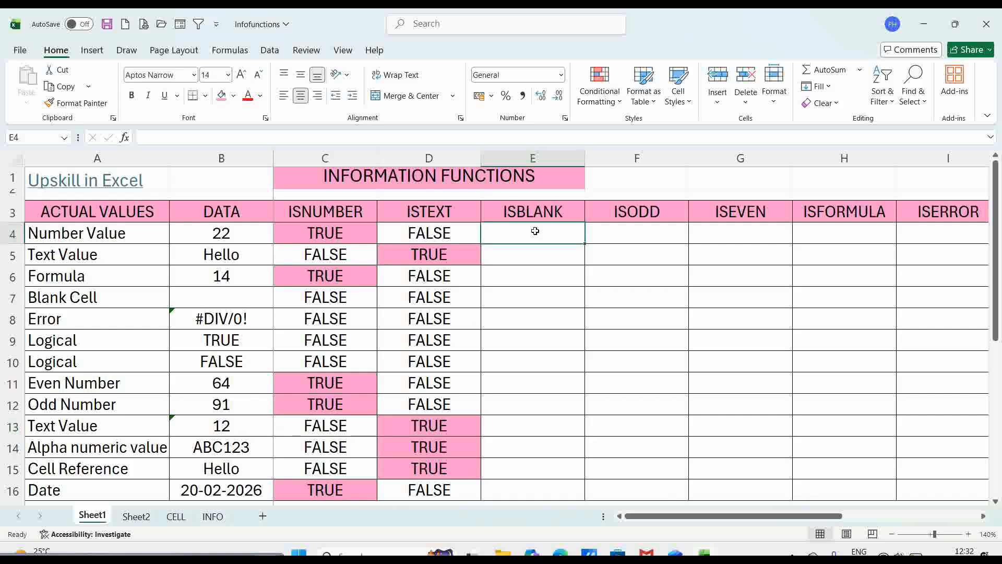
left_click(984, 516)
left_click(984, 516)
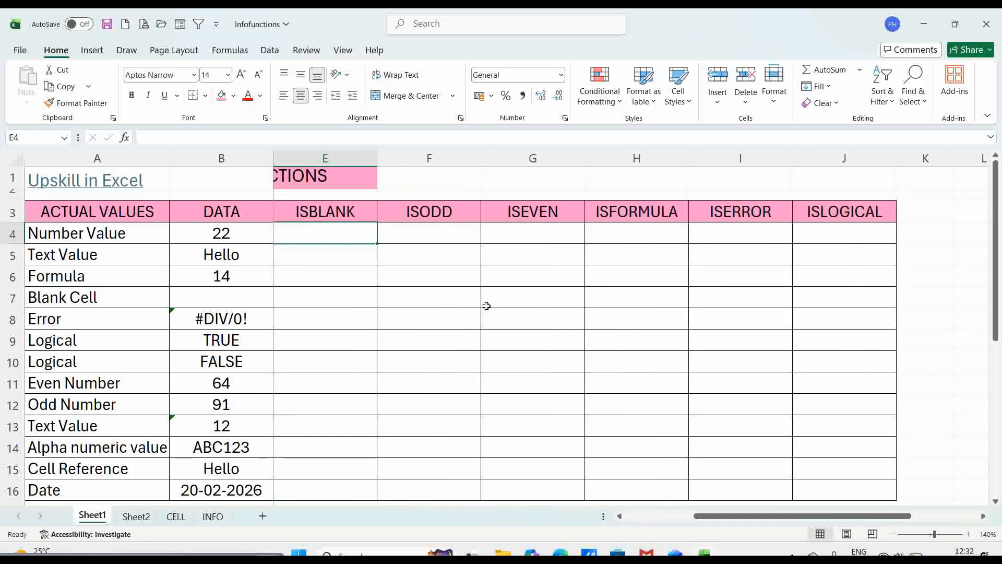
type("=isb")
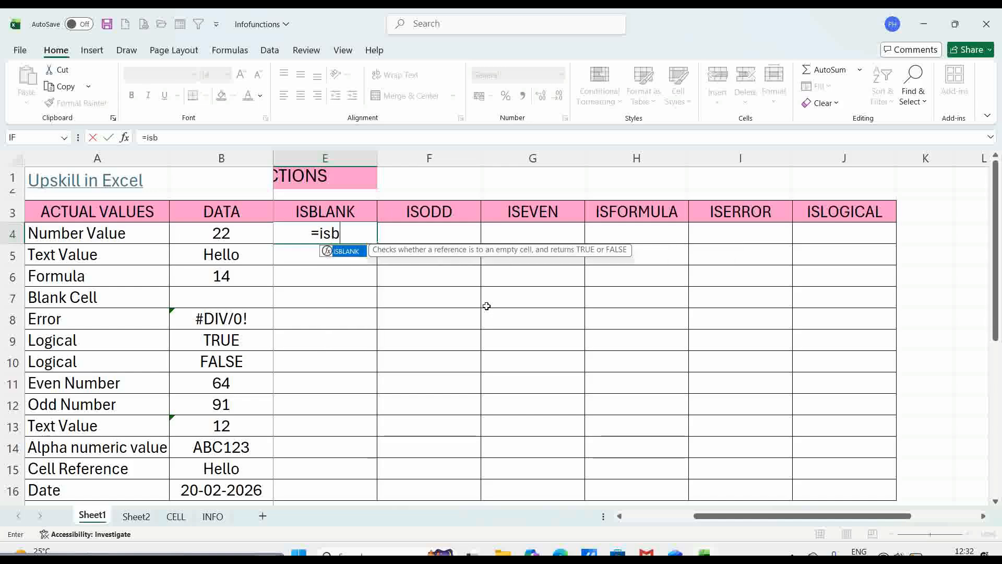
key("Tab")
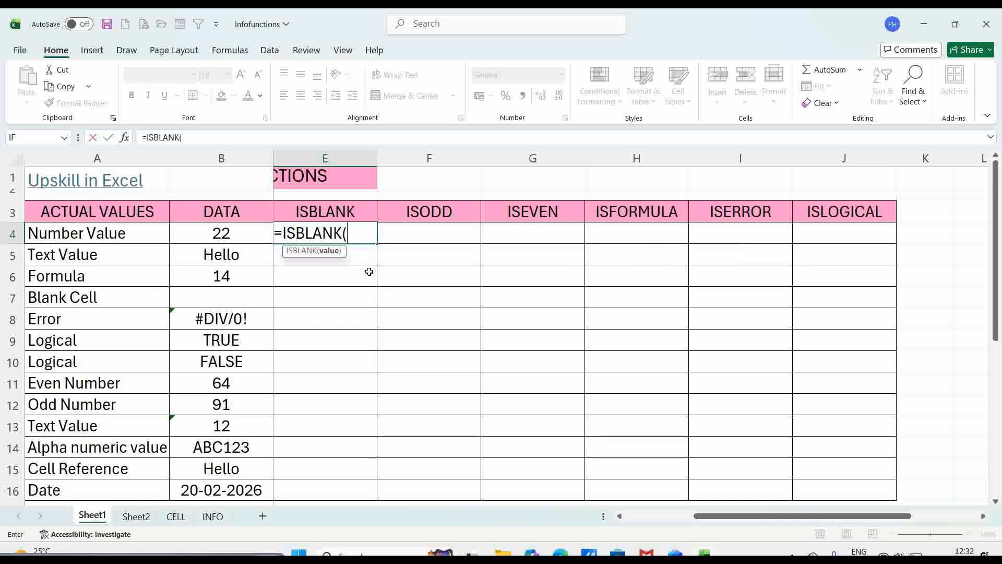
left_click(225, 234)
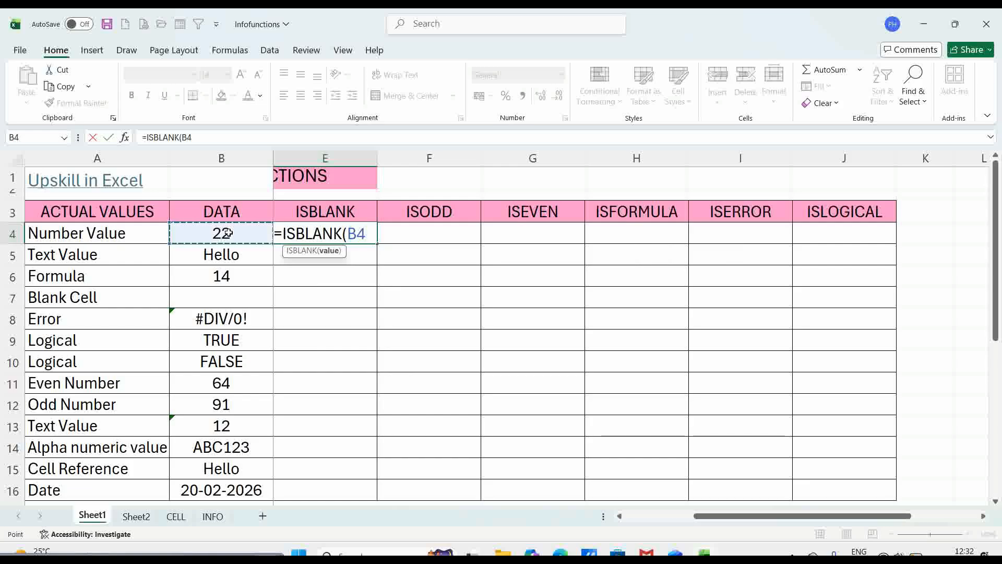
type(")")
key("Return")
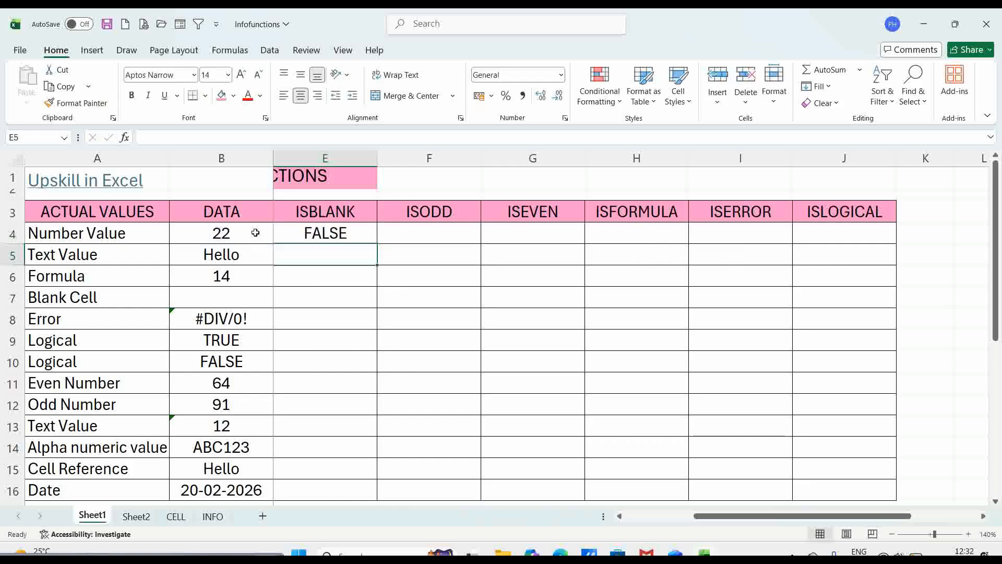
left_click(314, 233)
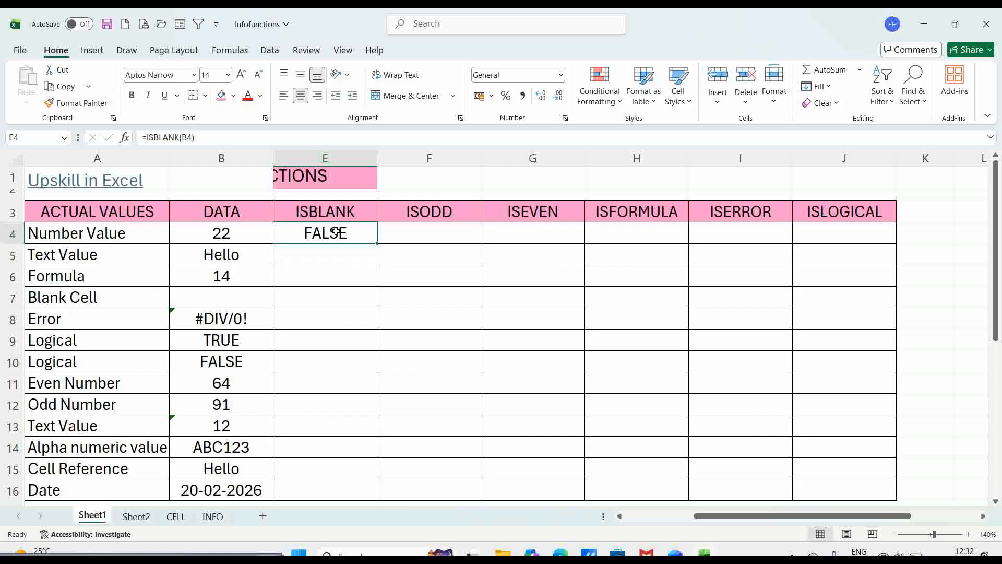
double_click(377, 244)
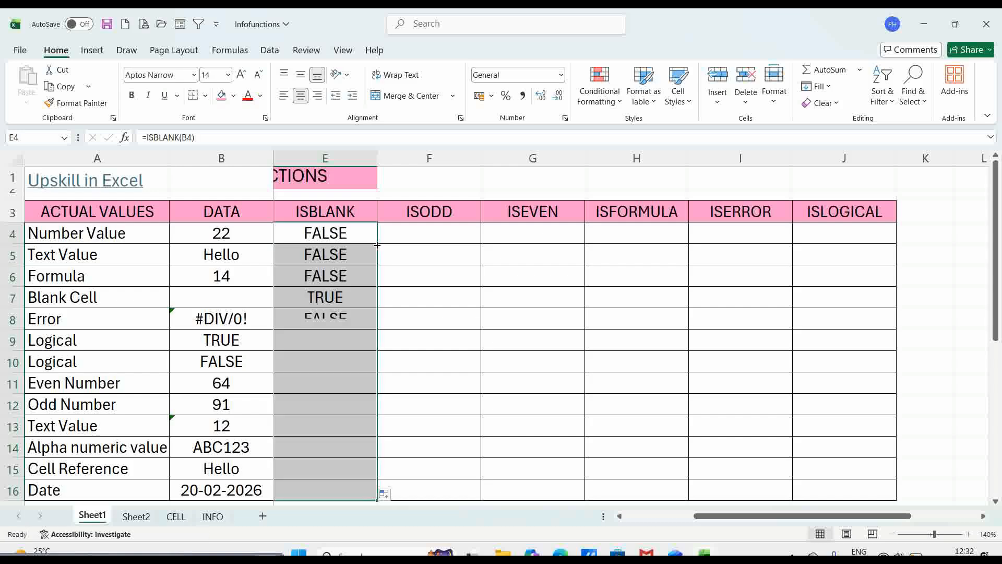
- Apply the same pink fill to the TRUE result in the ISBLANK column, cell E7
left_click(321, 296)
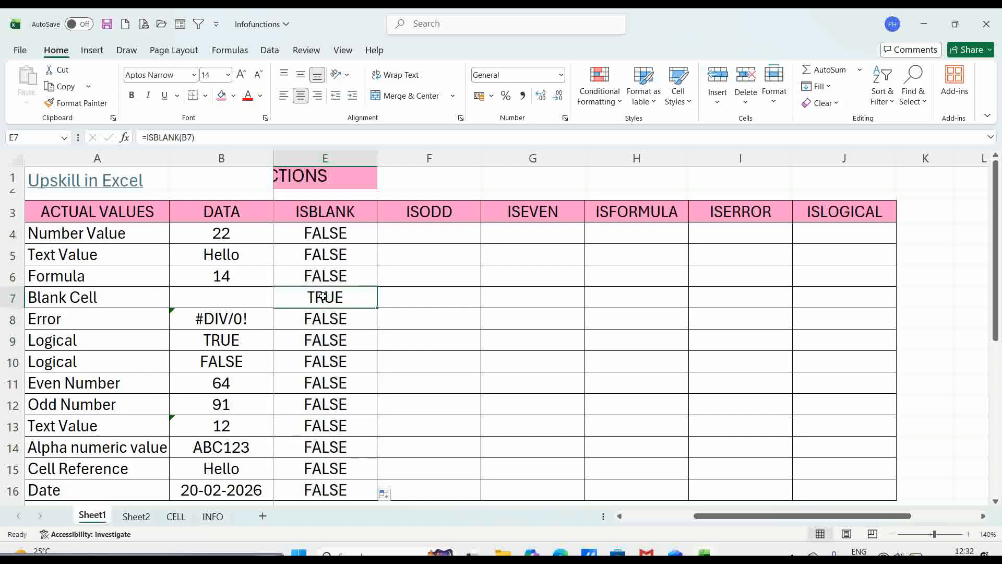
left_click(223, 98)
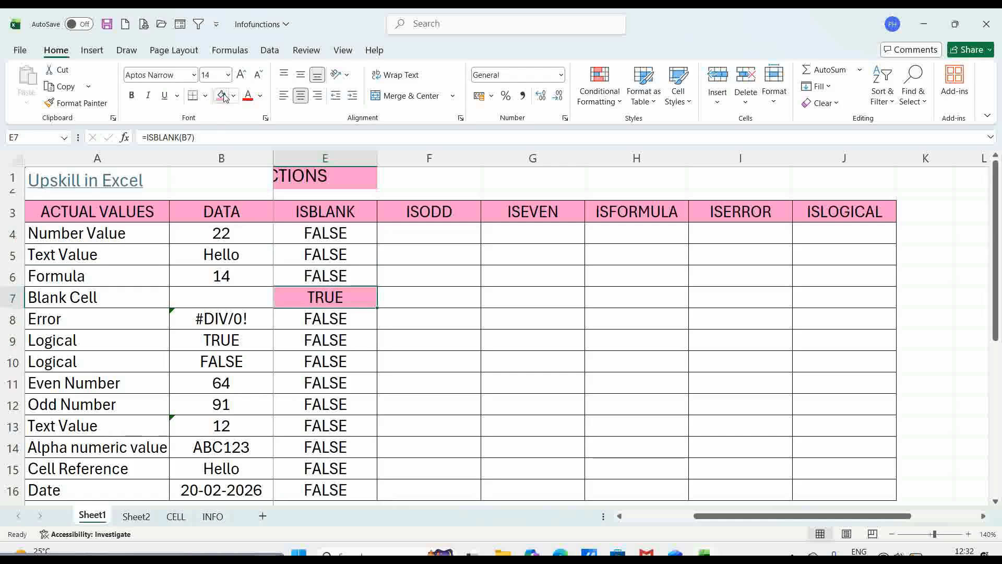
left_click(352, 364)
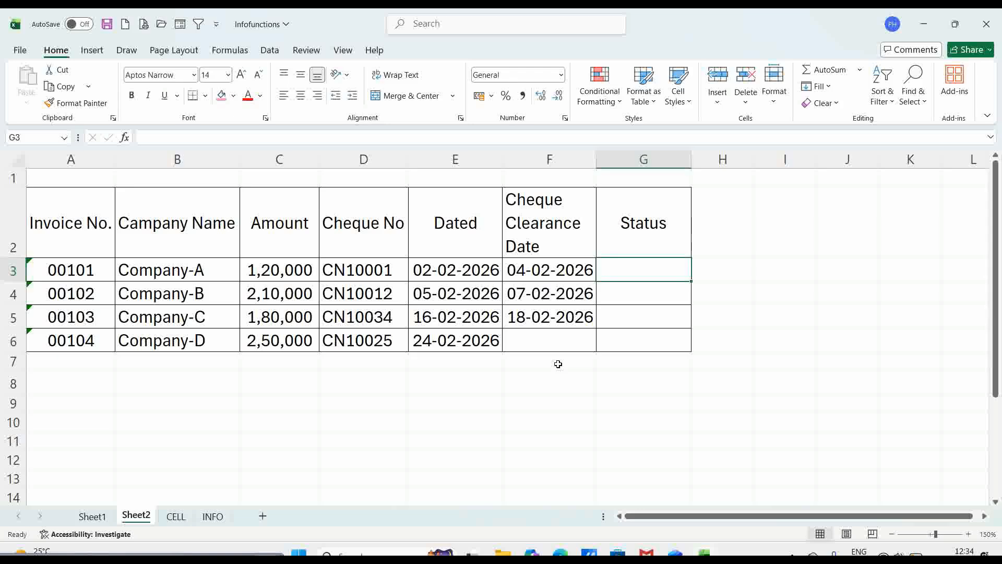
- Enter =IF(ISBLANK(F3),"Pending","Cleared") in cell G3 of the Status column on Sheet2
type("=")
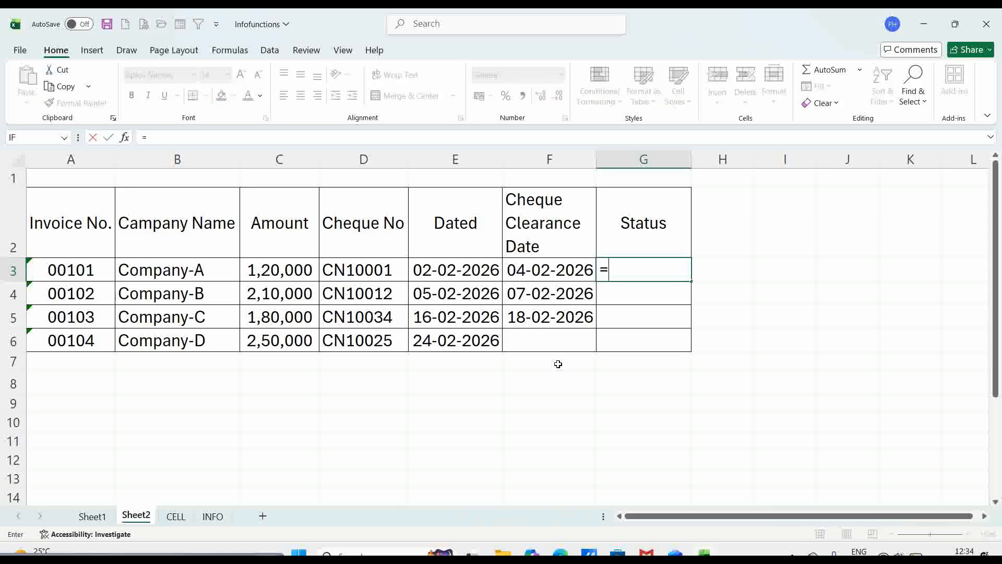
type("if")
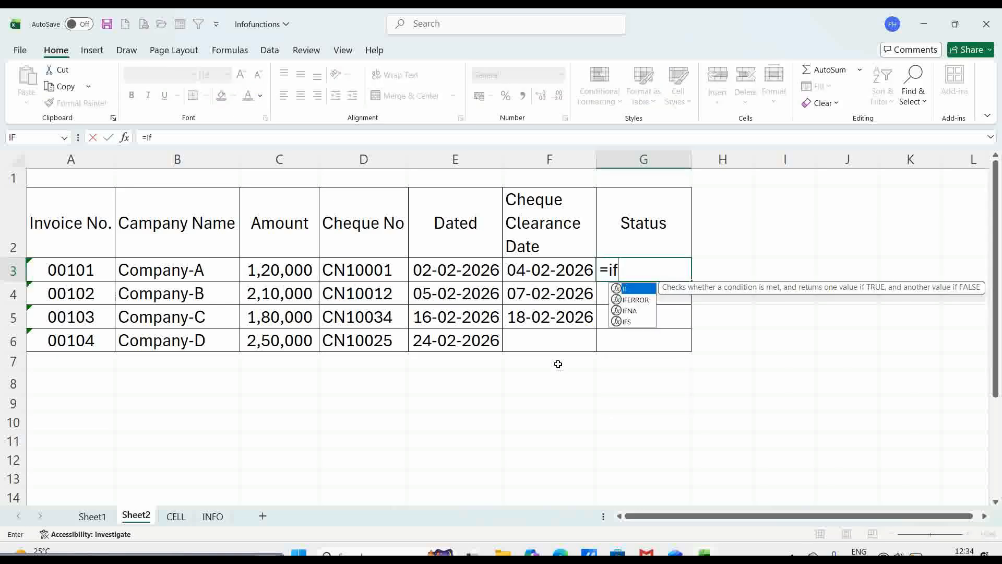
key("Tab")
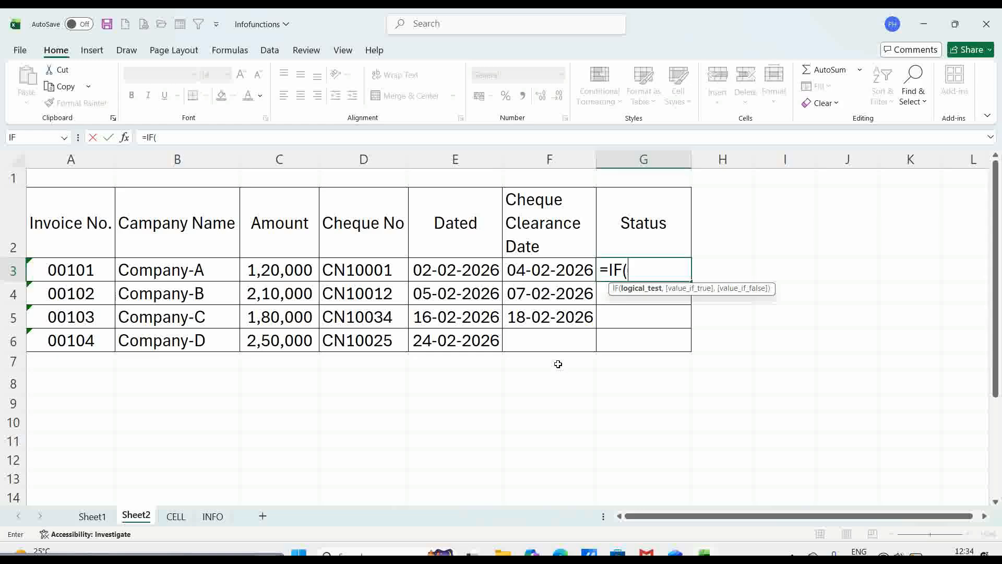
type("IS")
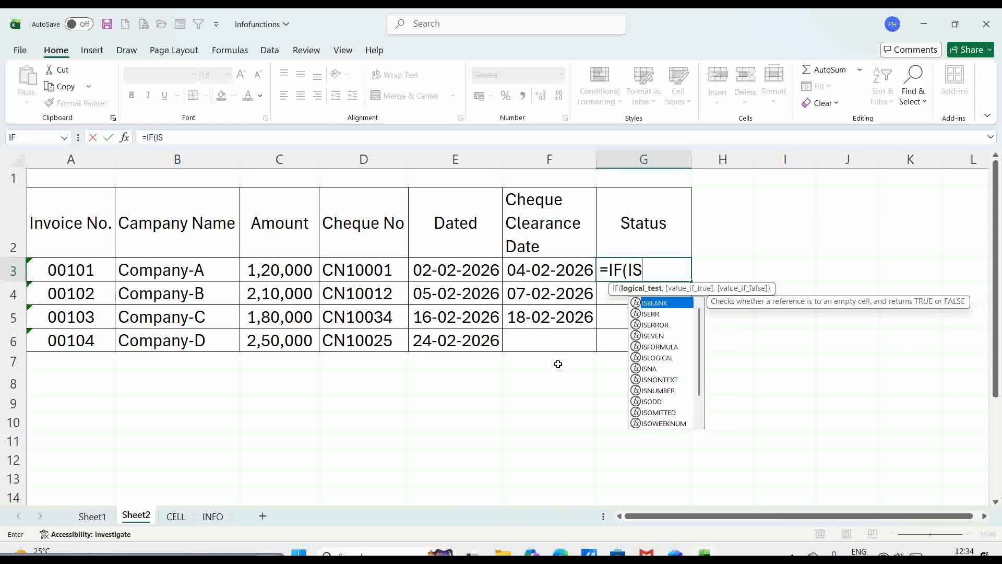
key("Tab")
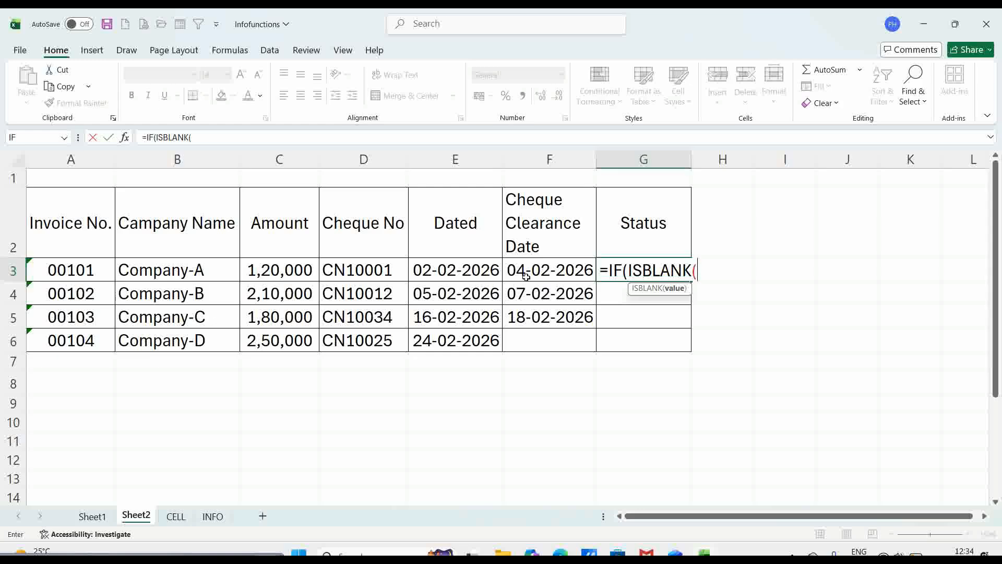
left_click(557, 269)
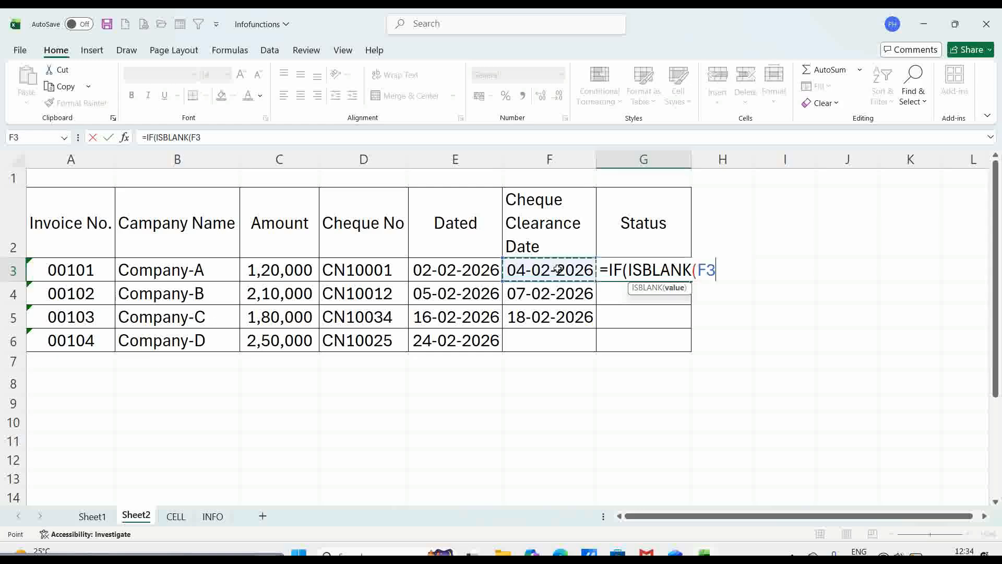
type("),")
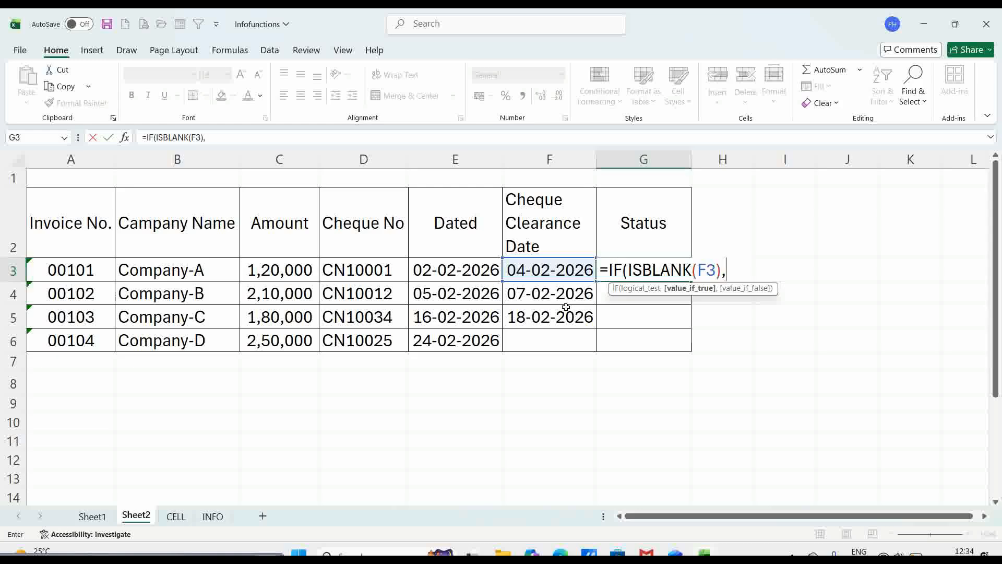
type("\"Pendin")
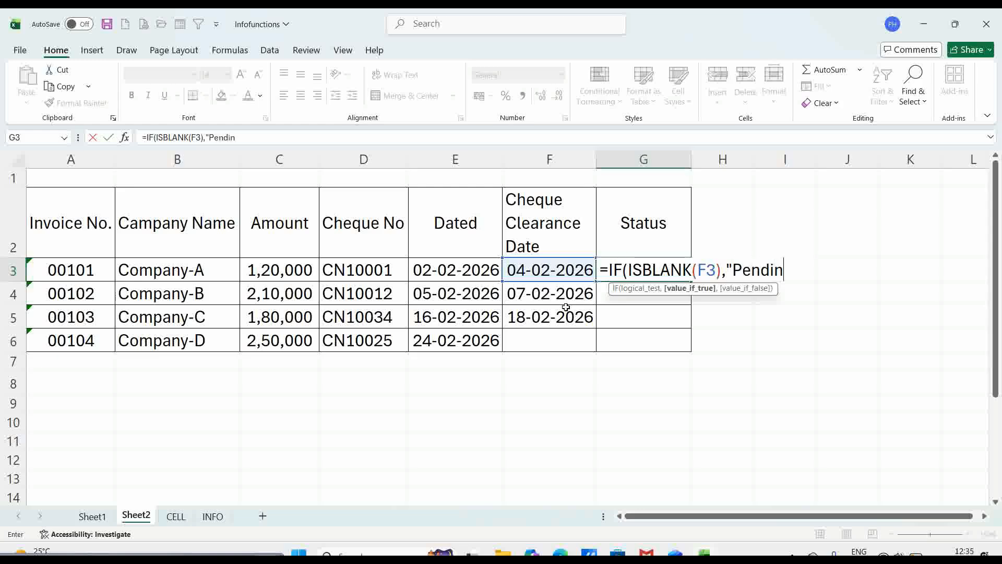
type("g\",")
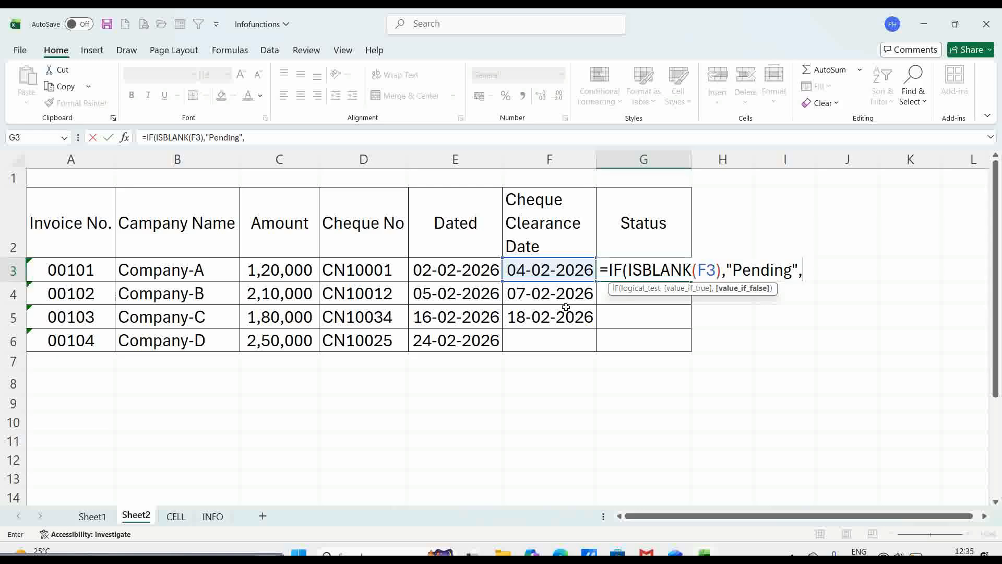
type("\"Cleared")
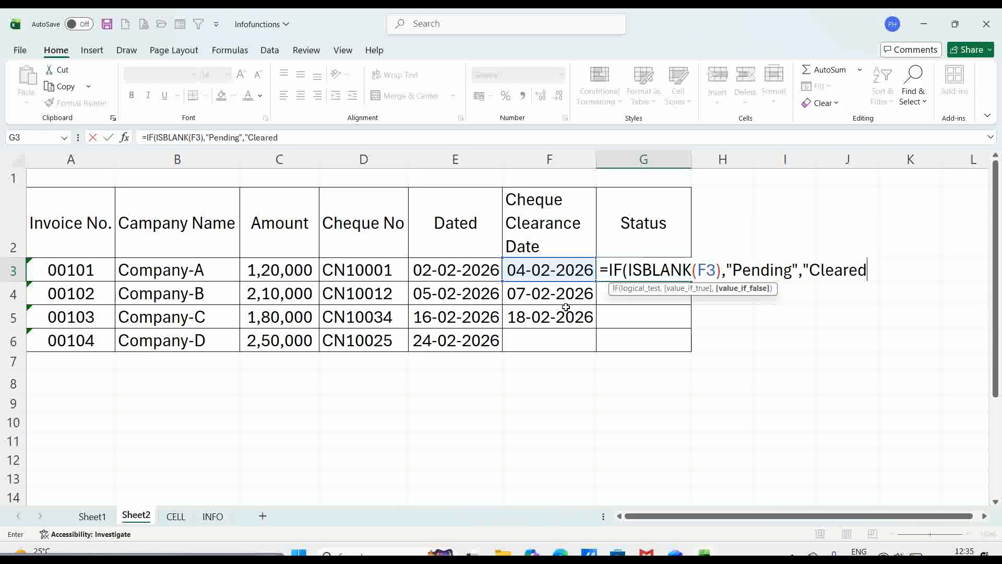
type("\")")
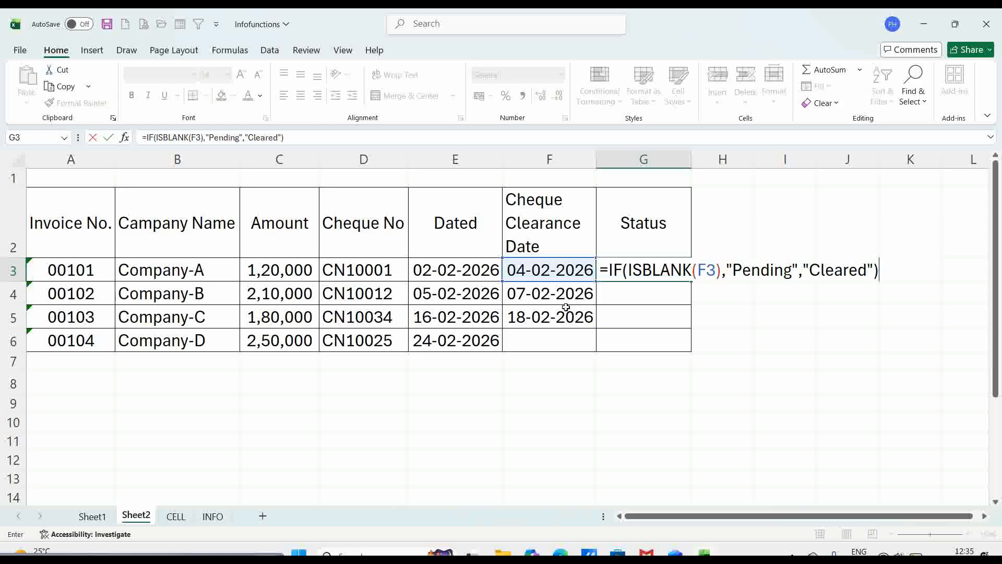
key("Return")
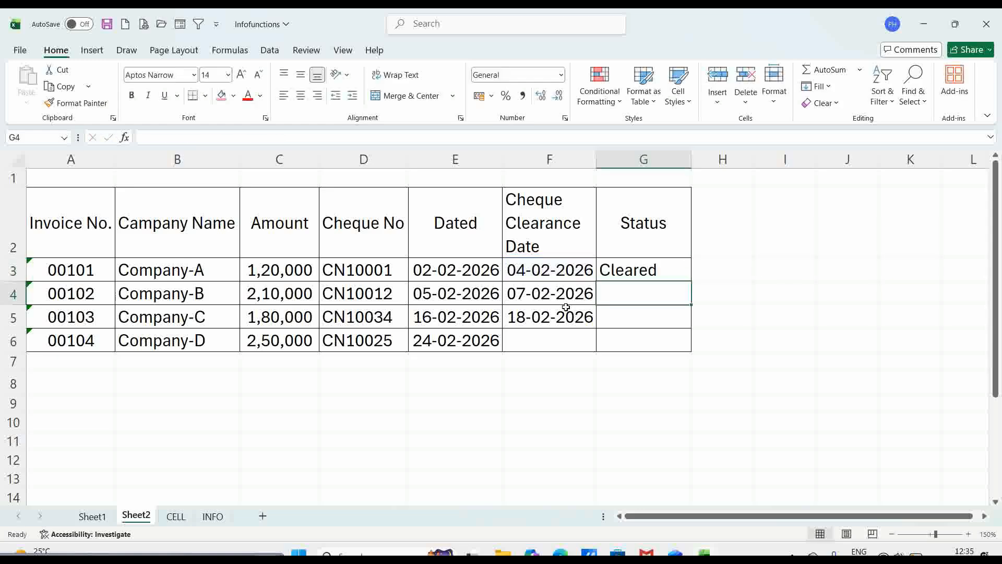
- Fill the Status formula from G3 down through G6 for the remaining invoices
left_click(653, 270)
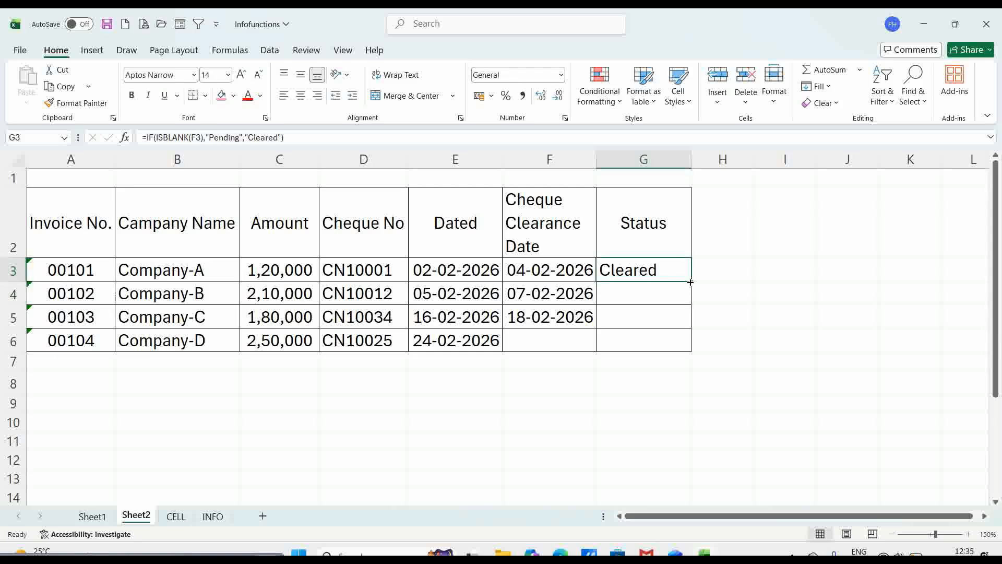
left_click_drag(690, 282, 692, 351)
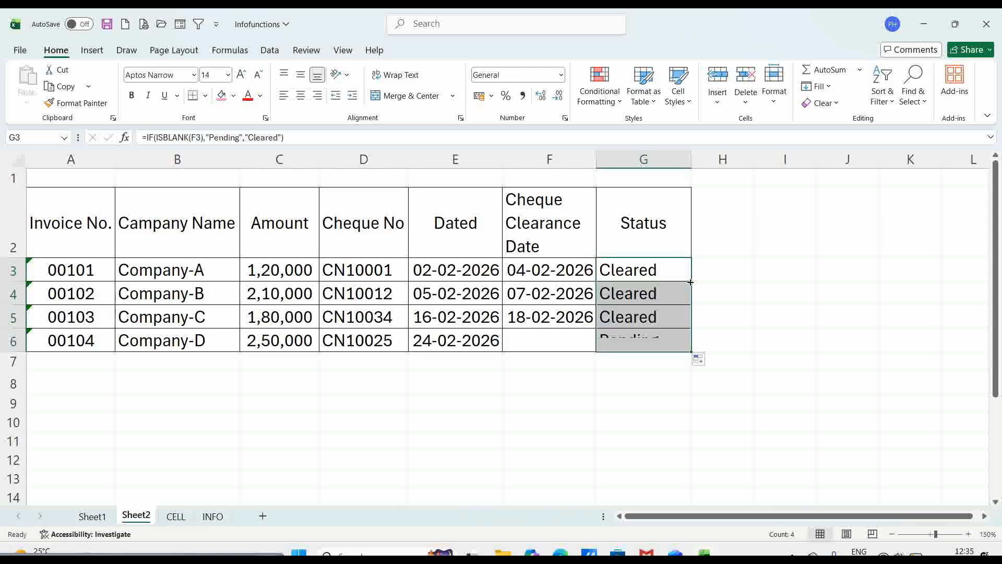
left_click(676, 401)
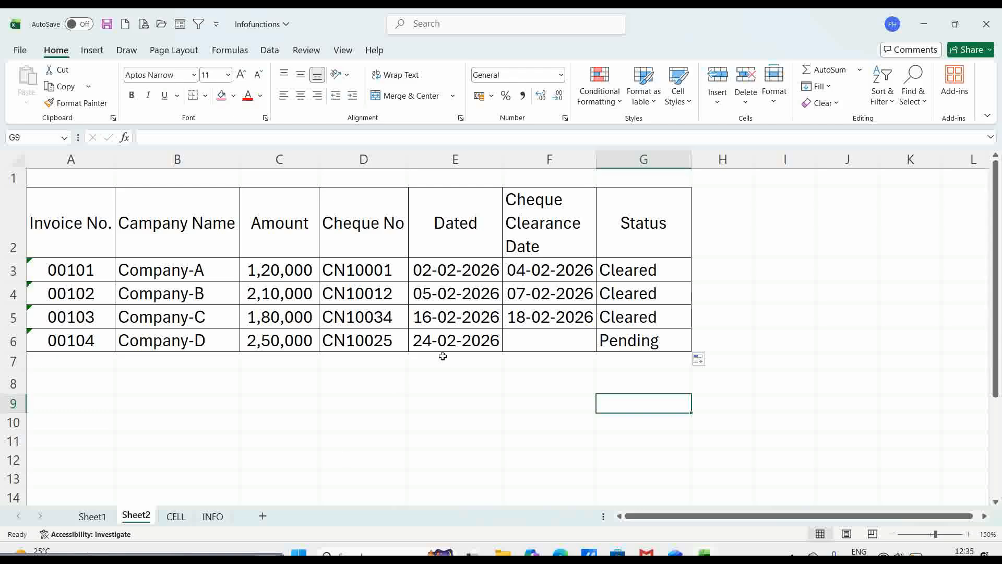
left_click(549, 339)
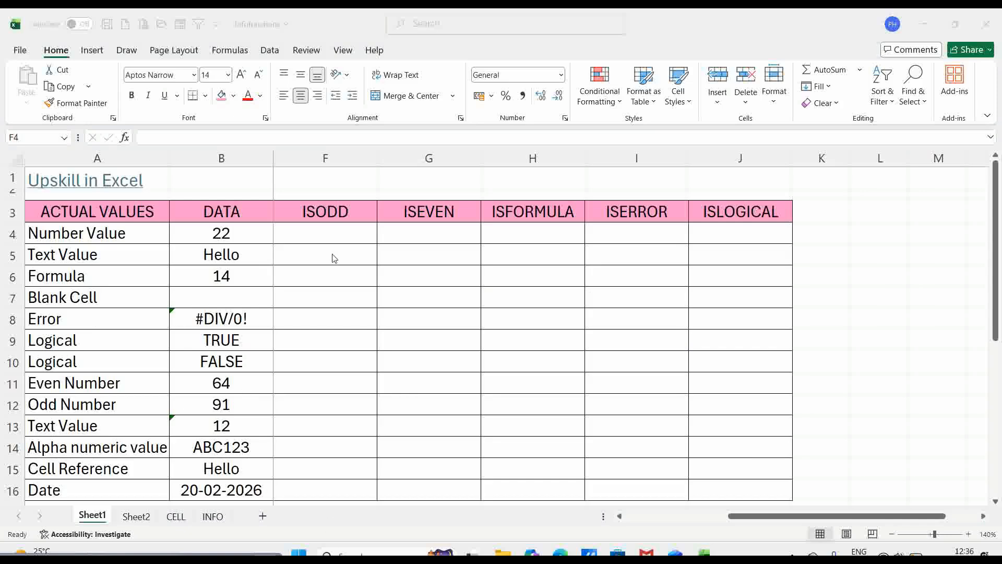
- Enter =ISODD(B4) in cell F4 of Sheet1 and fill the formula down through F16
left_click(344, 230)
type("=")
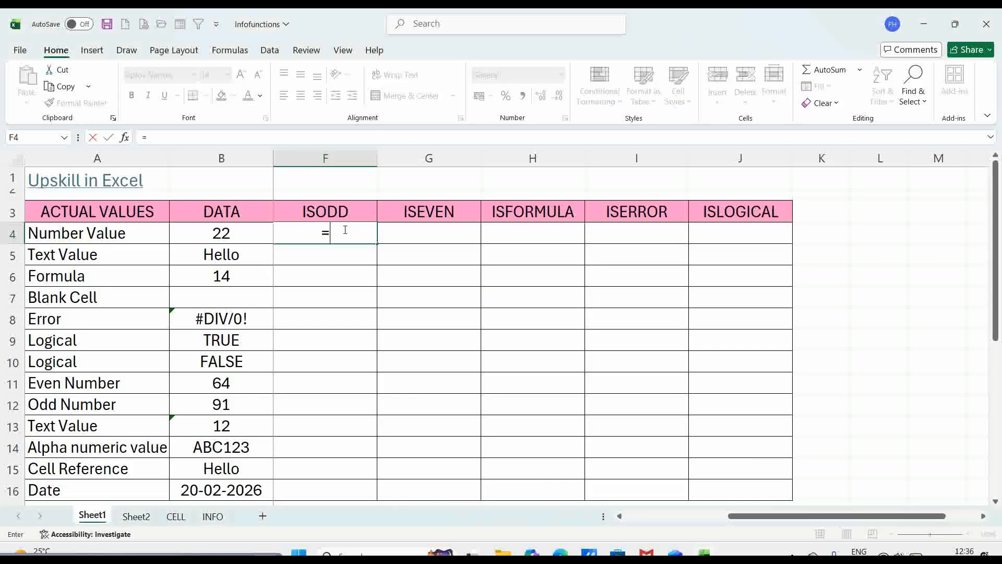
type("isod")
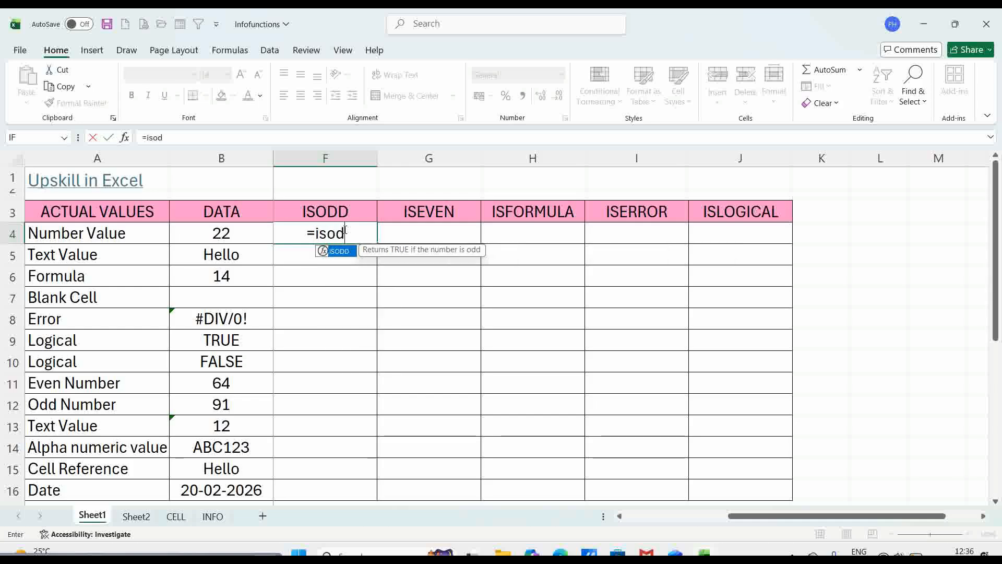
key("Tab")
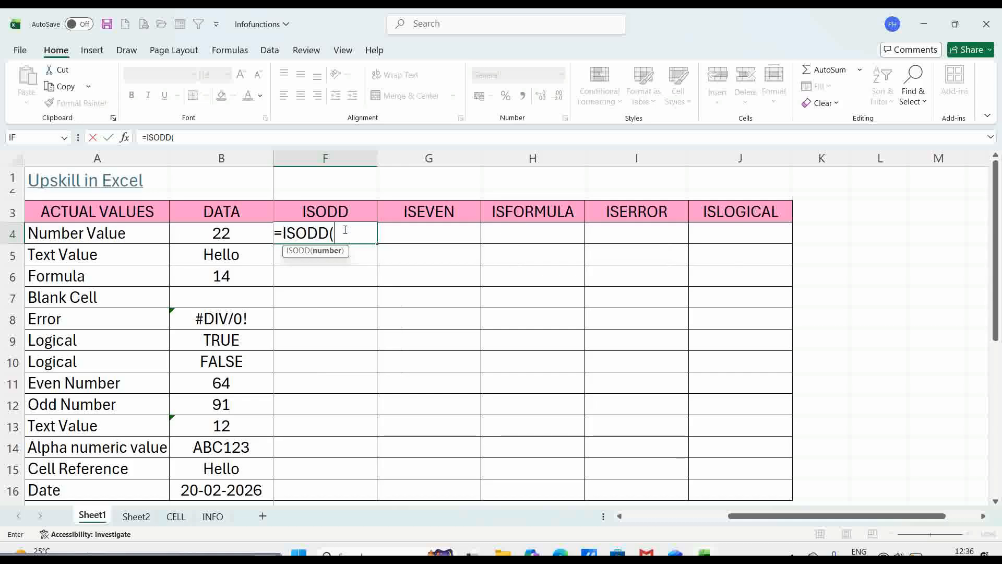
left_click(223, 233)
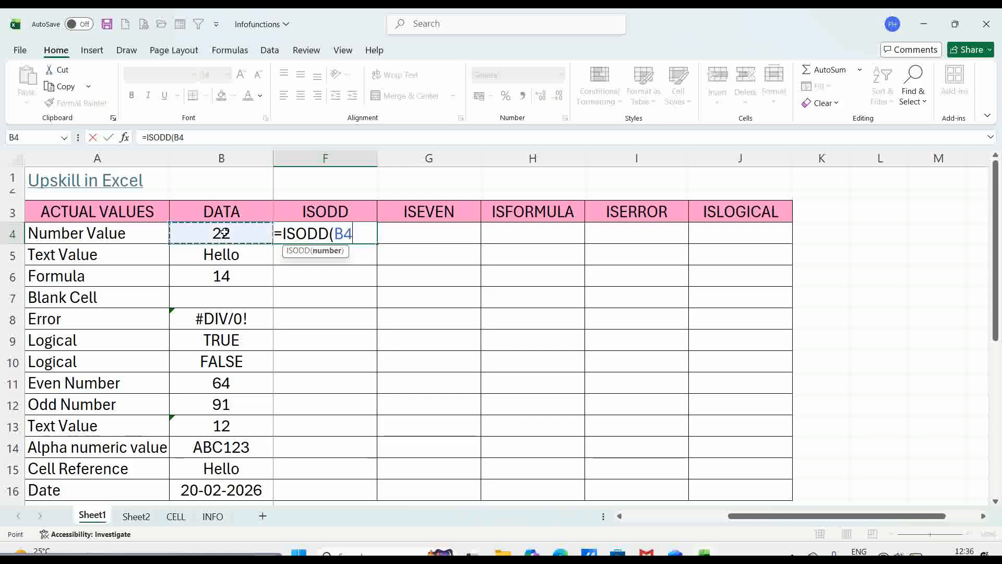
type(")")
key("Return")
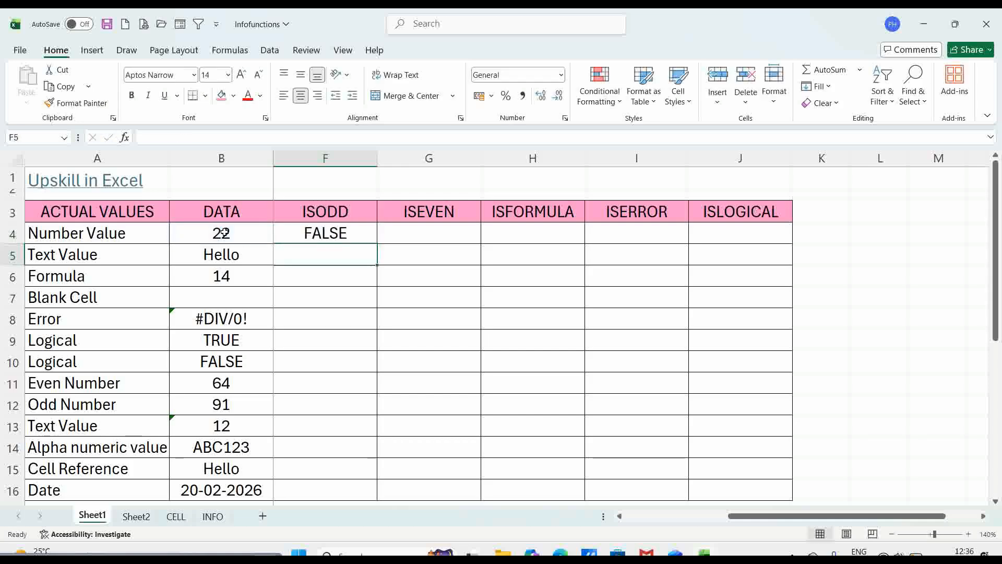
left_click(365, 233)
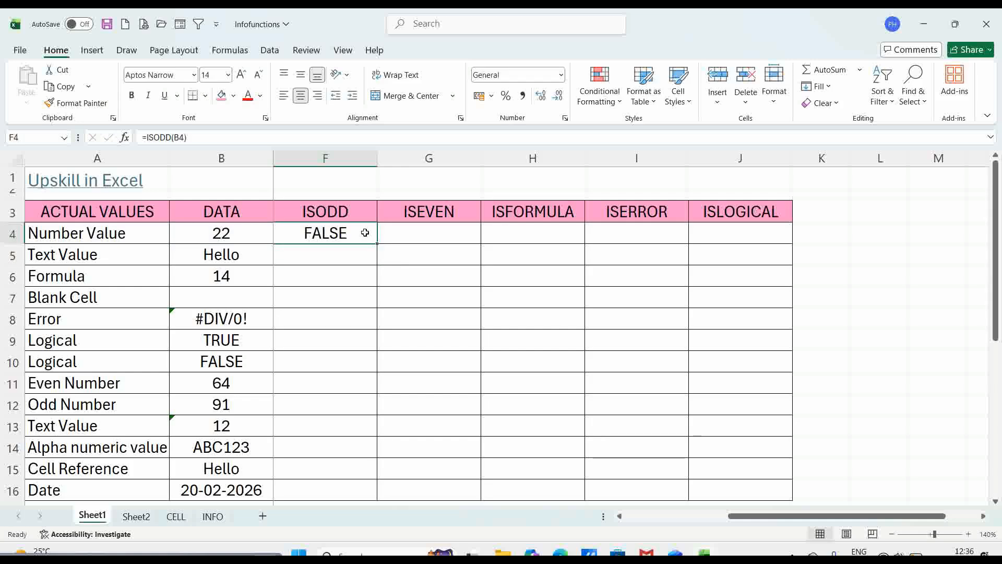
double_click(379, 243)
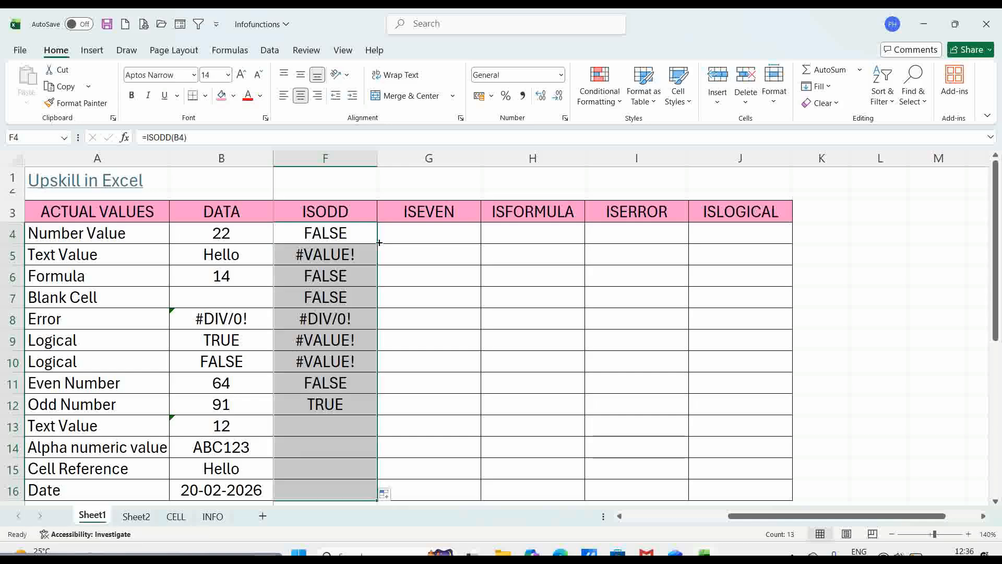
- Apply the pink fill to the TRUE results in the ISODD column, cells F12 and F16
left_click(362, 301)
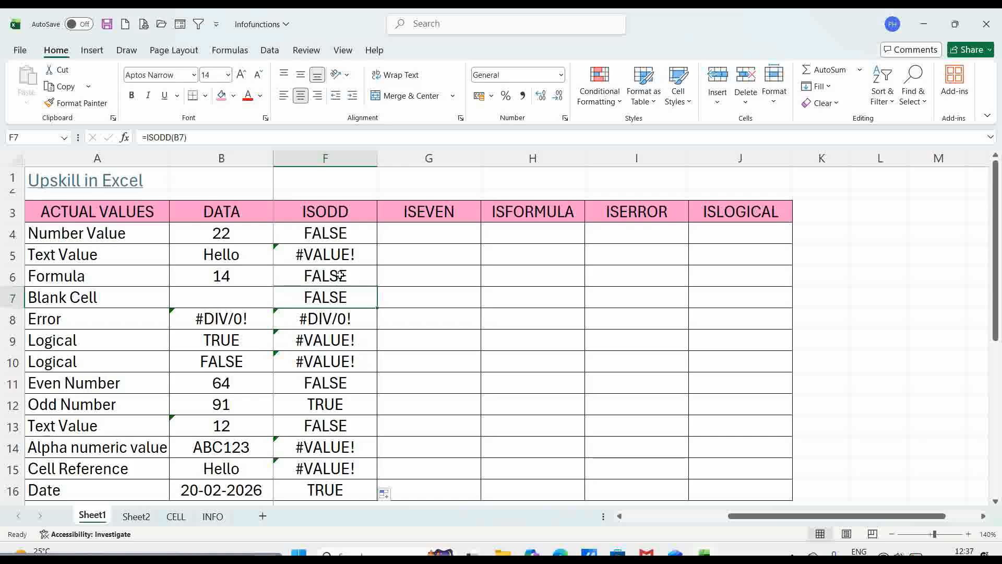
left_click(329, 404)
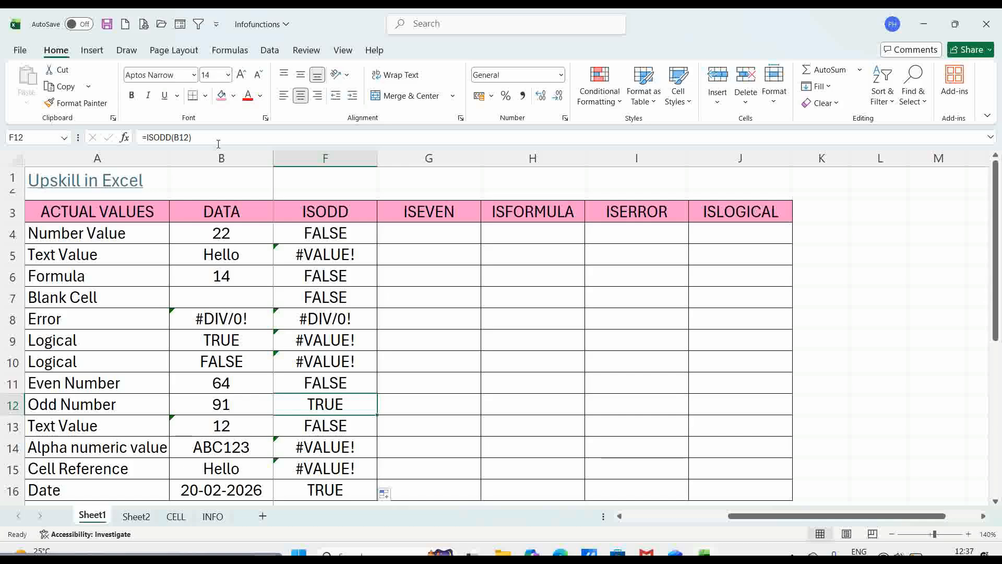
left_click(222, 96)
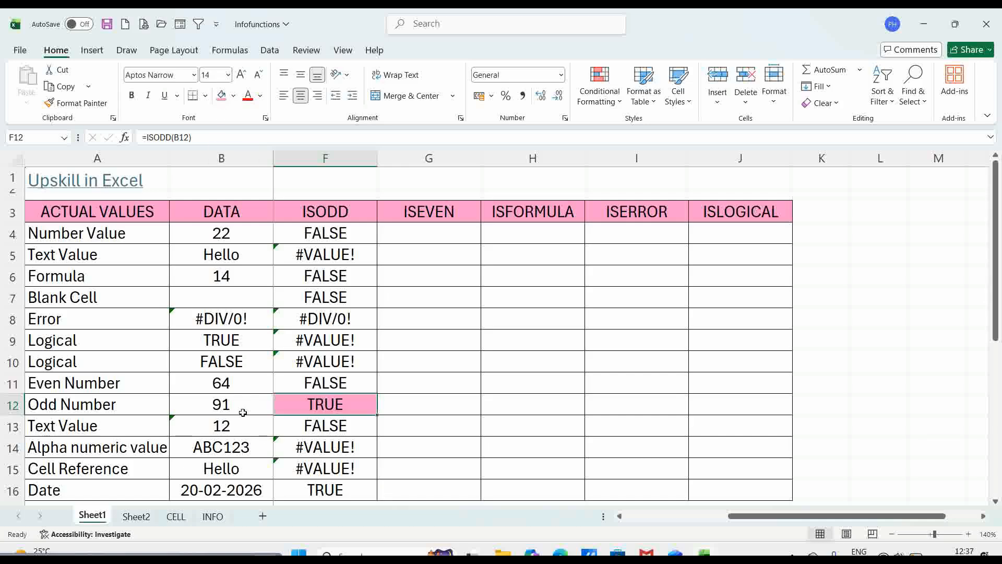
left_click(337, 489)
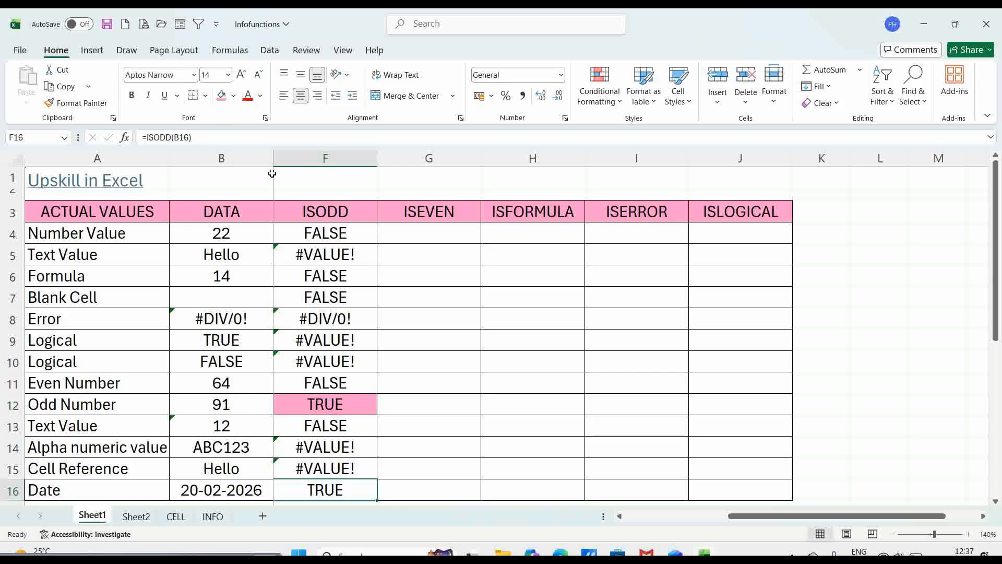
left_click(222, 95)
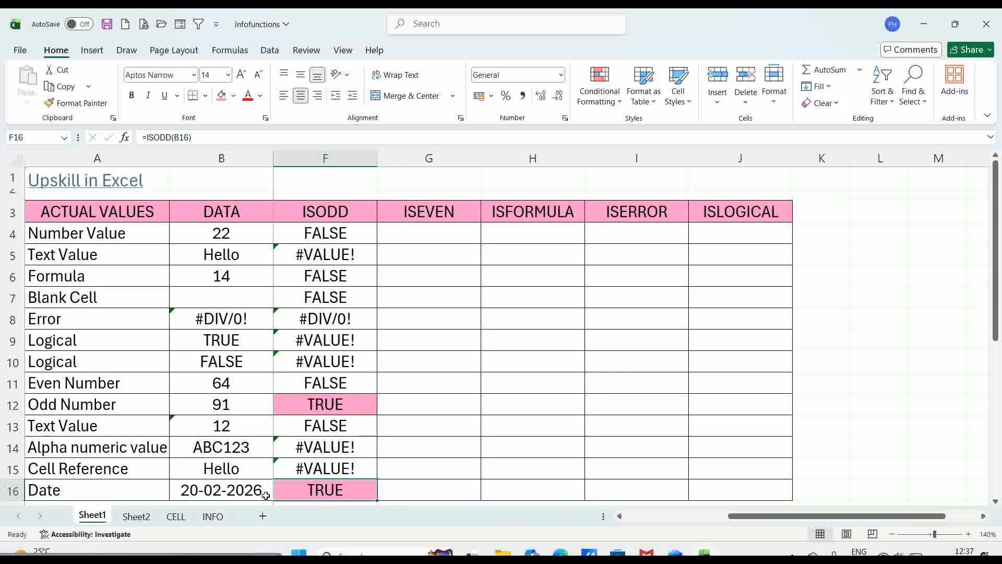
- Format the date in cell B16 as Number with 0 decimal places to expose its serial number, and undo the format change
left_click(245, 486)
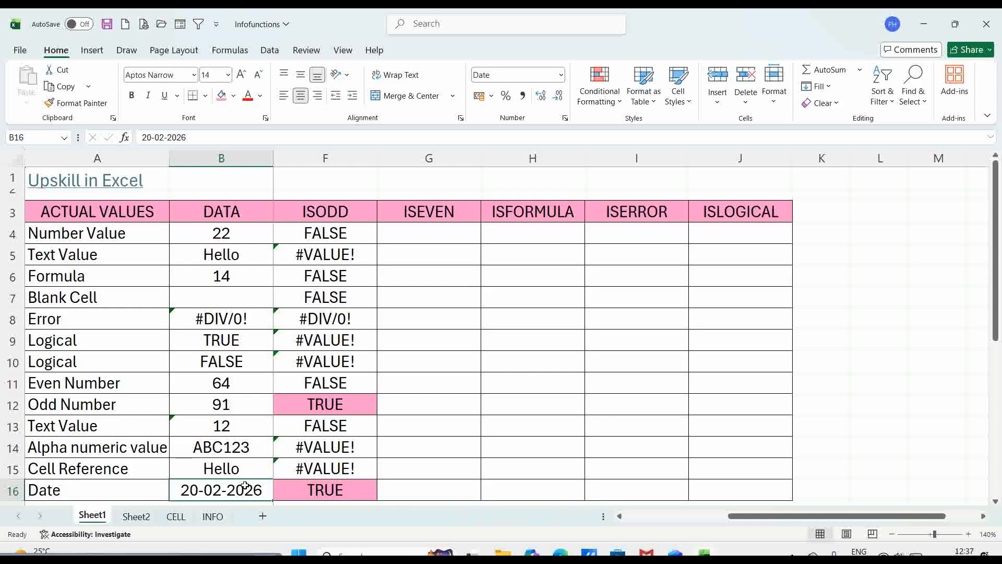
key("ctrl+1")
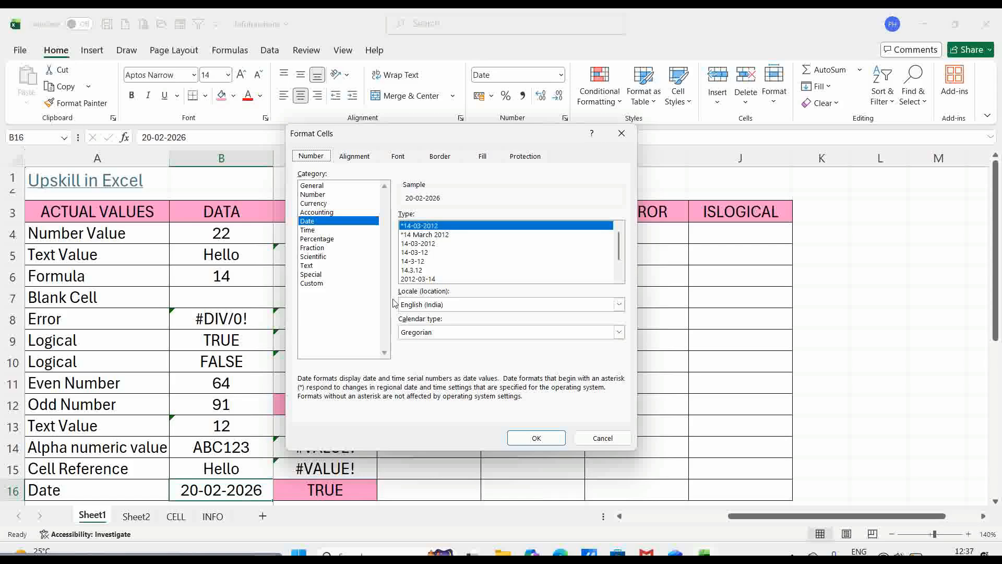
left_click(320, 196)
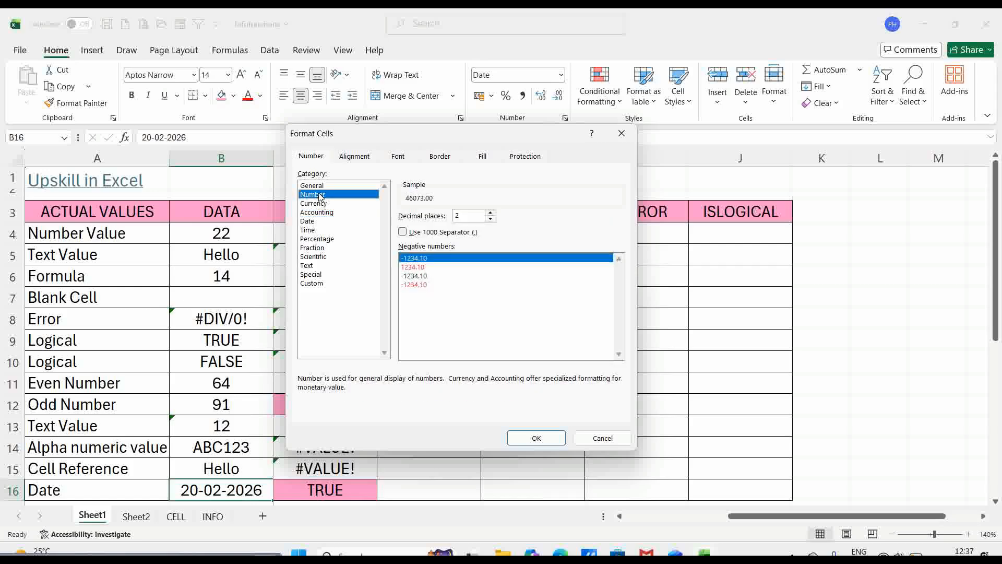
left_click(490, 219)
left_click(490, 219)
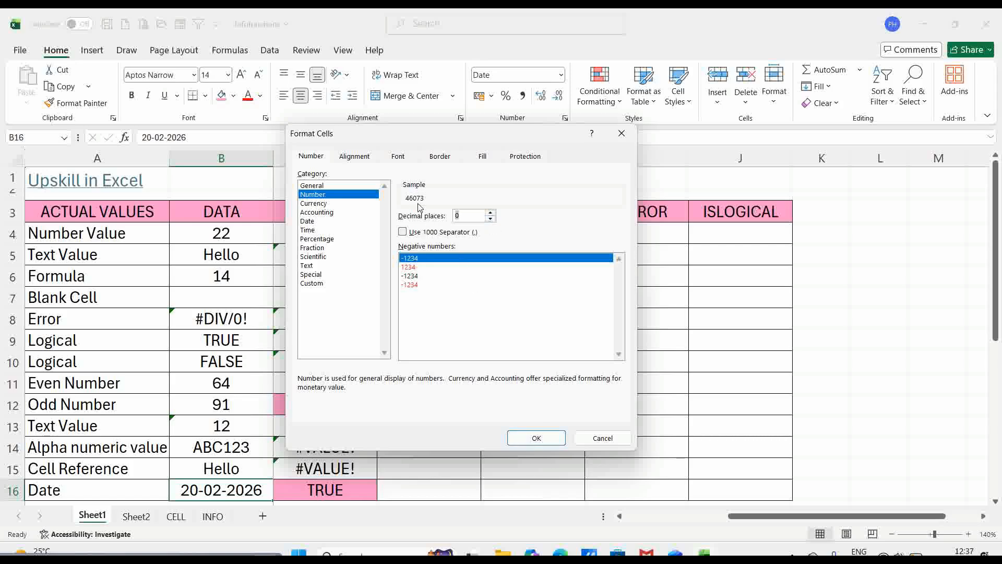
left_click(536, 438)
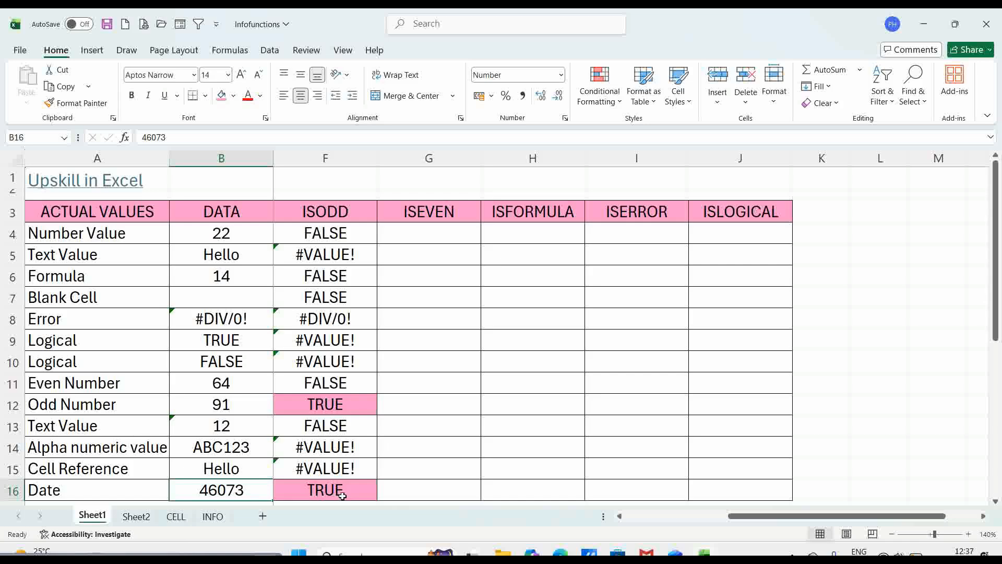
key("ctrl+z")
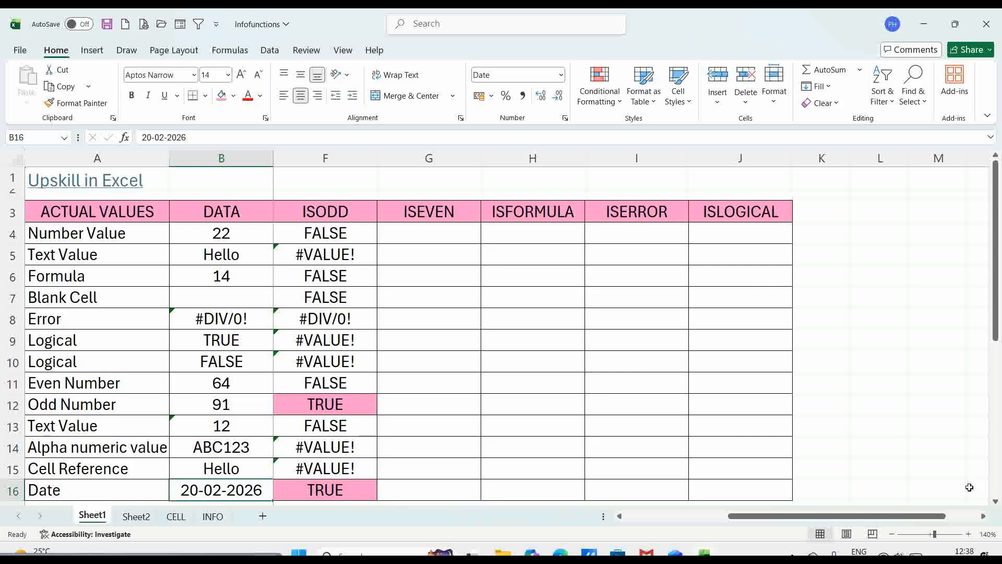
- Enter =ISEVEN(B4) in cell G4 of the ISEVEN column and fill the formula down through G16
left_click(983, 516)
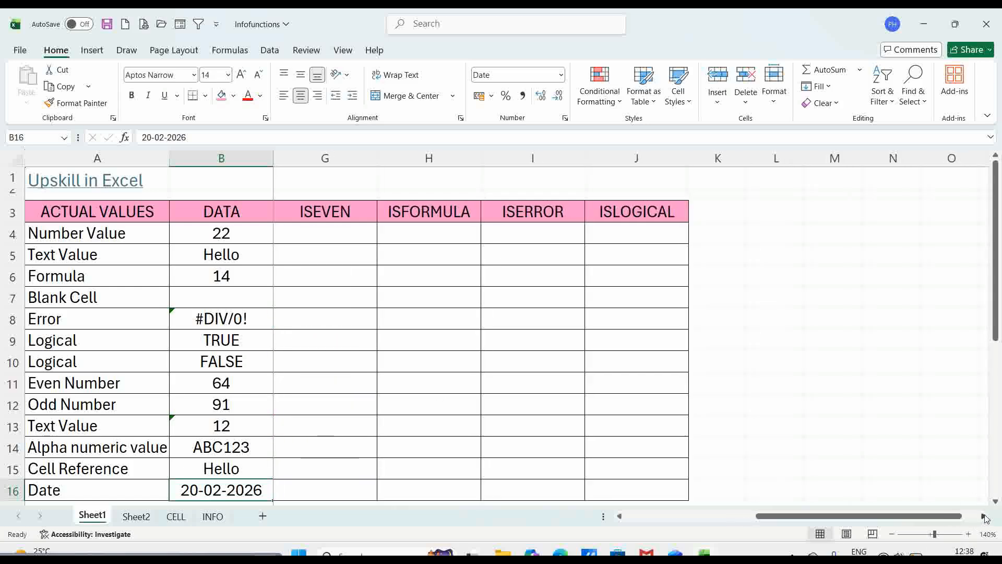
left_click(322, 233)
type("=isev")
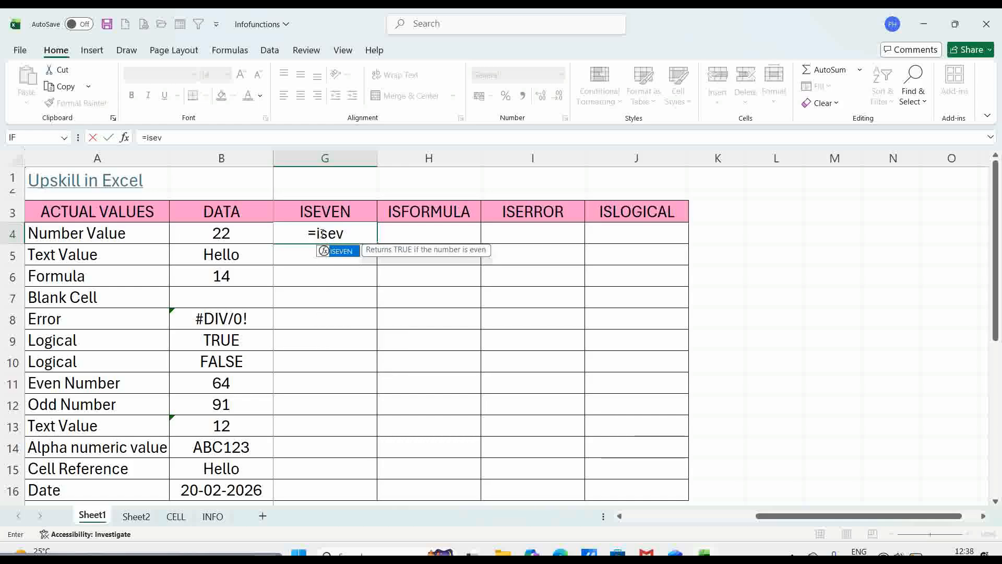
key("Tab")
left_click(224, 233)
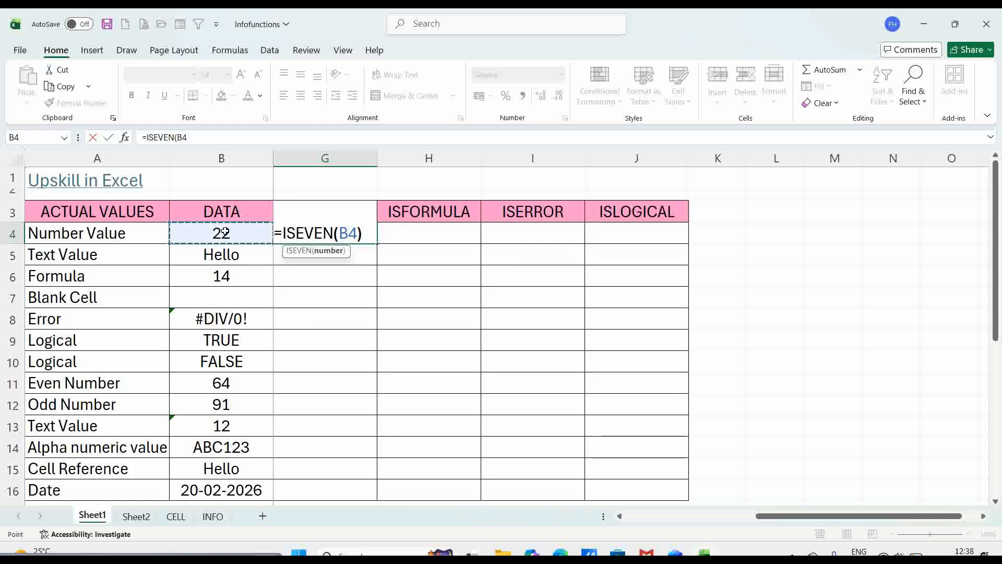
type(")")
key("Return")
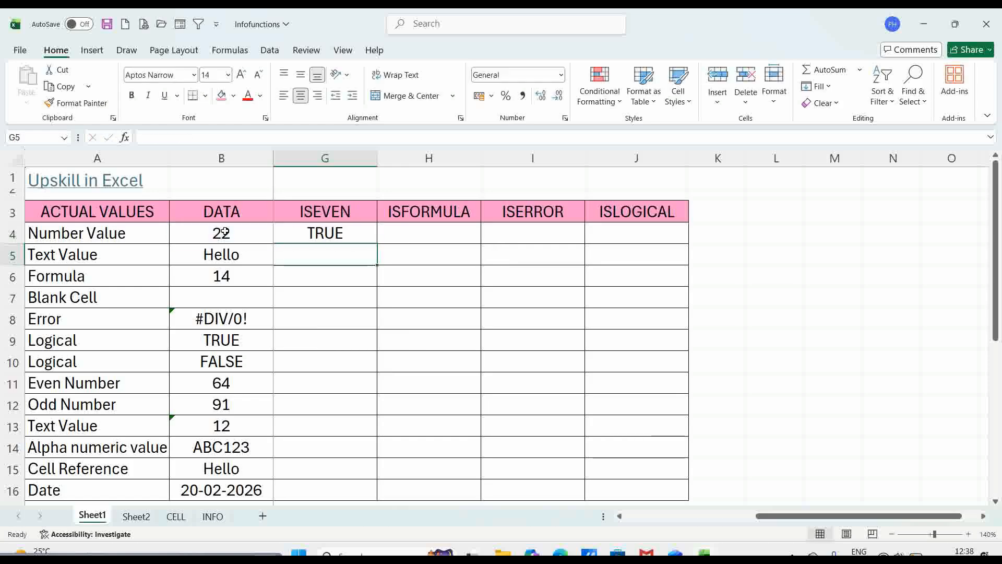
left_click(357, 234)
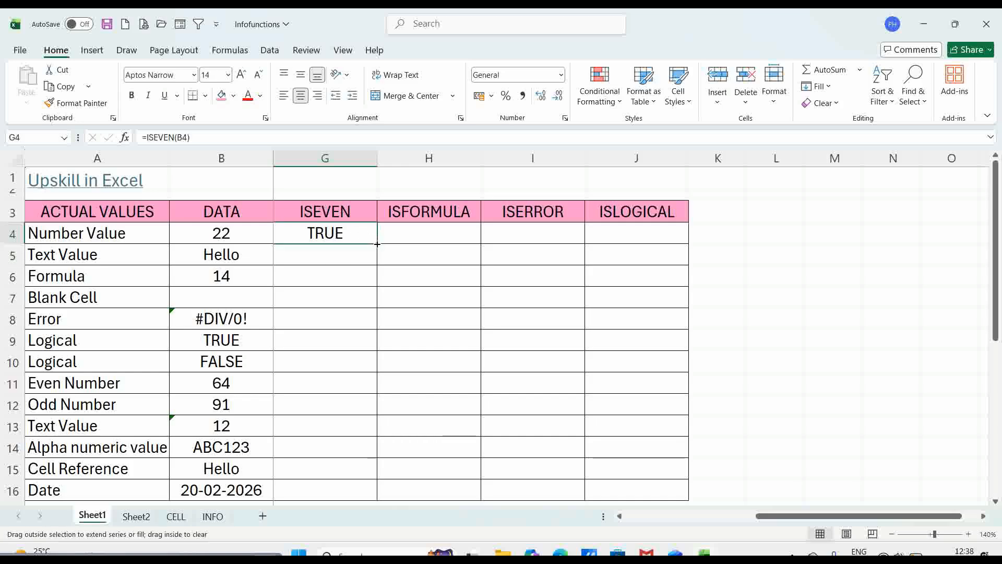
double_click(377, 243)
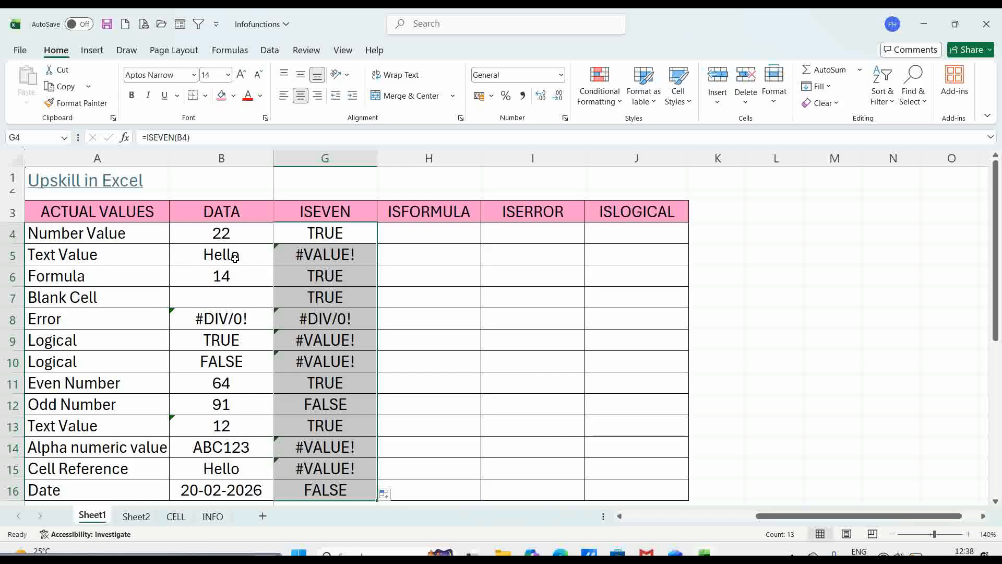
- Apply the pink fill to the TRUE results in the ISEVEN column, cells G4, G6, G7, G11 and G13
left_click(352, 252)
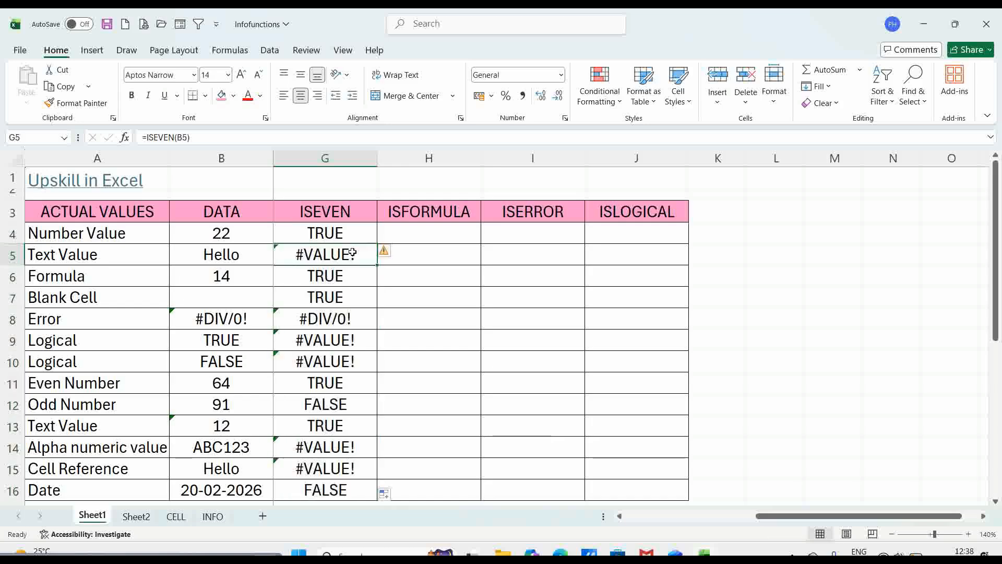
left_click(339, 275)
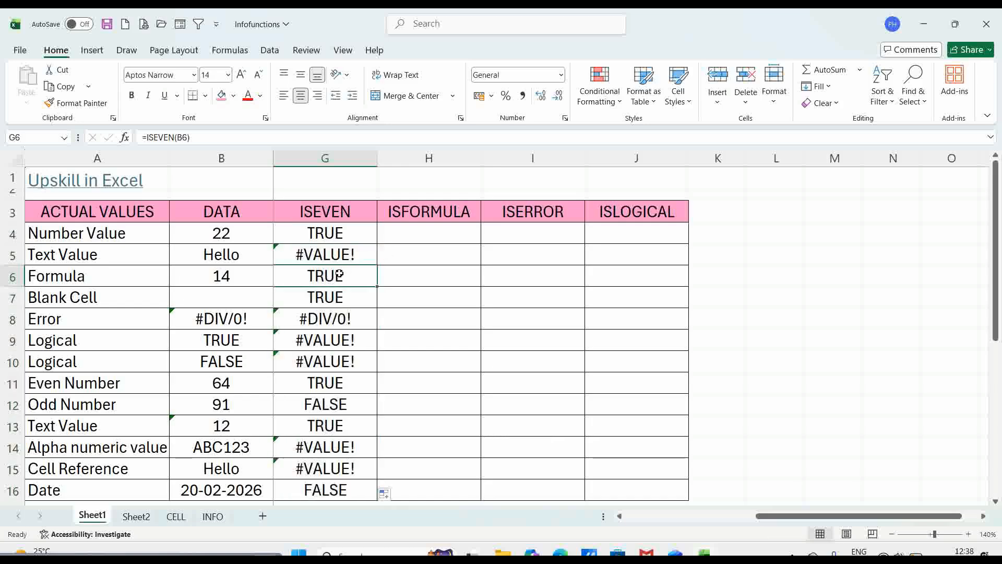
left_click(337, 228)
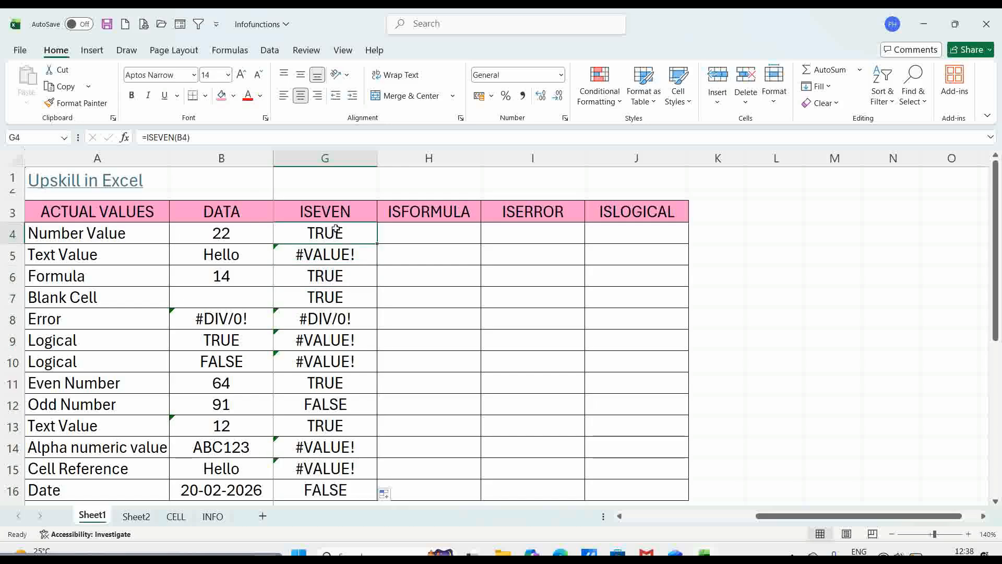
left_click(222, 96)
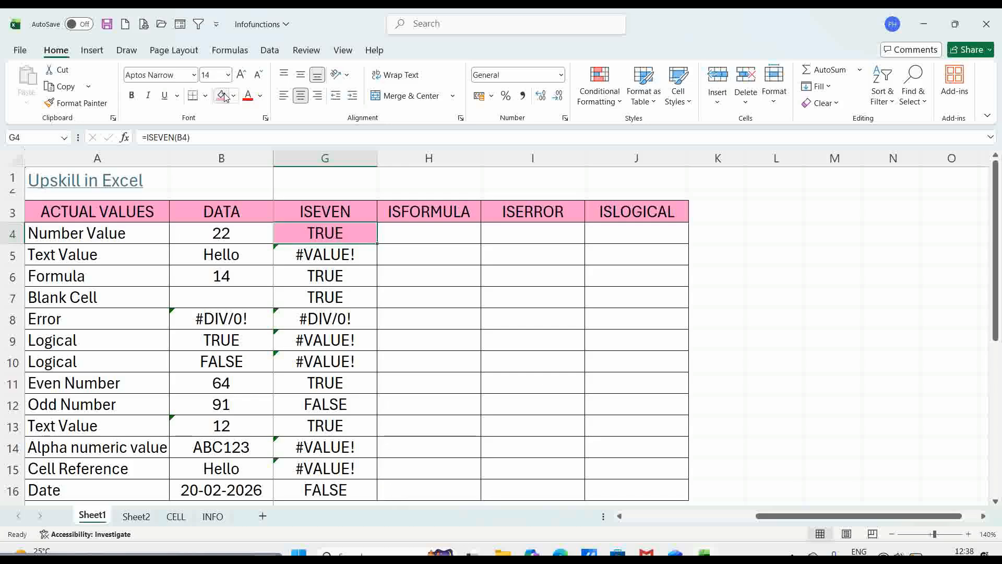
left_click(341, 277)
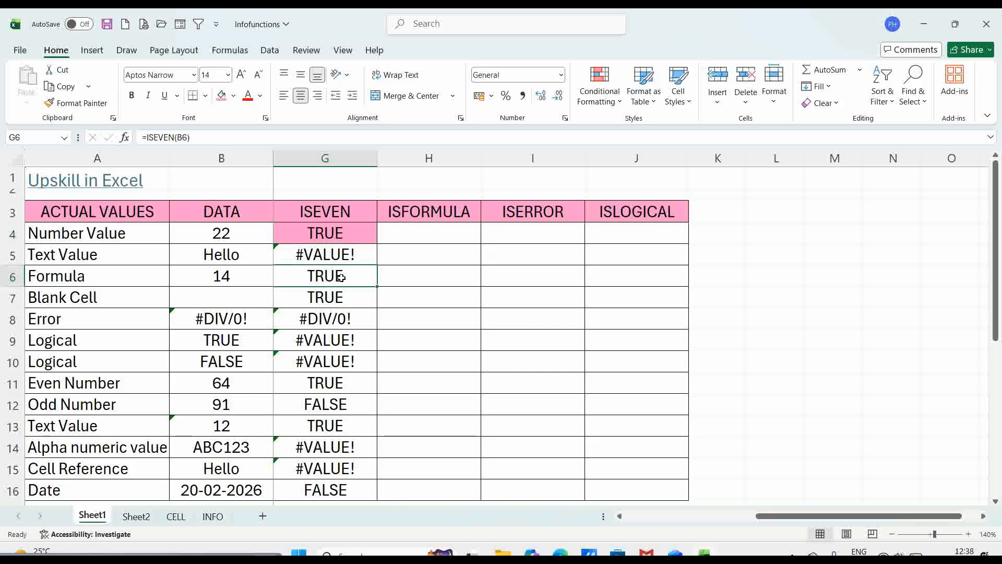
key("F4")
key("Down")
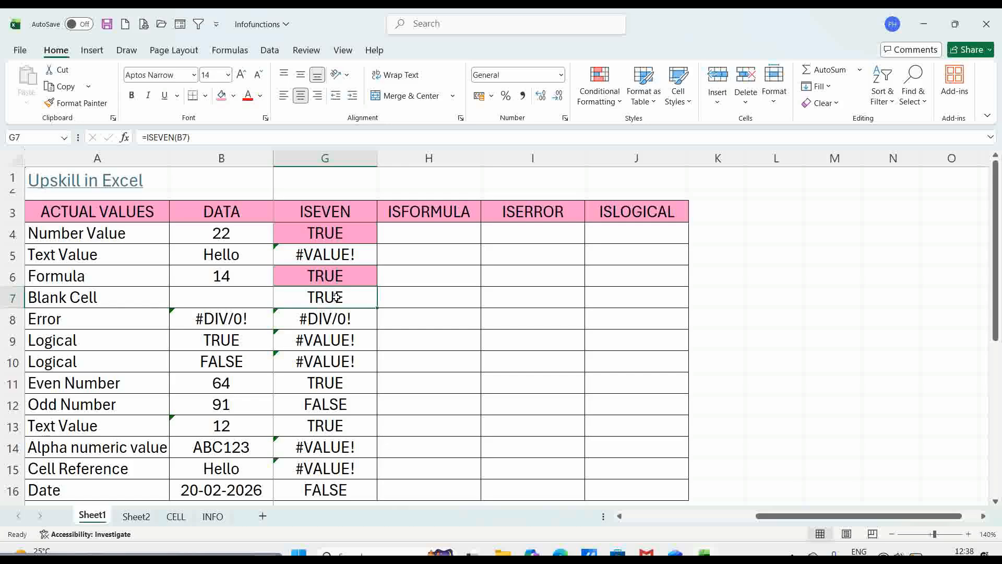
key("F4")
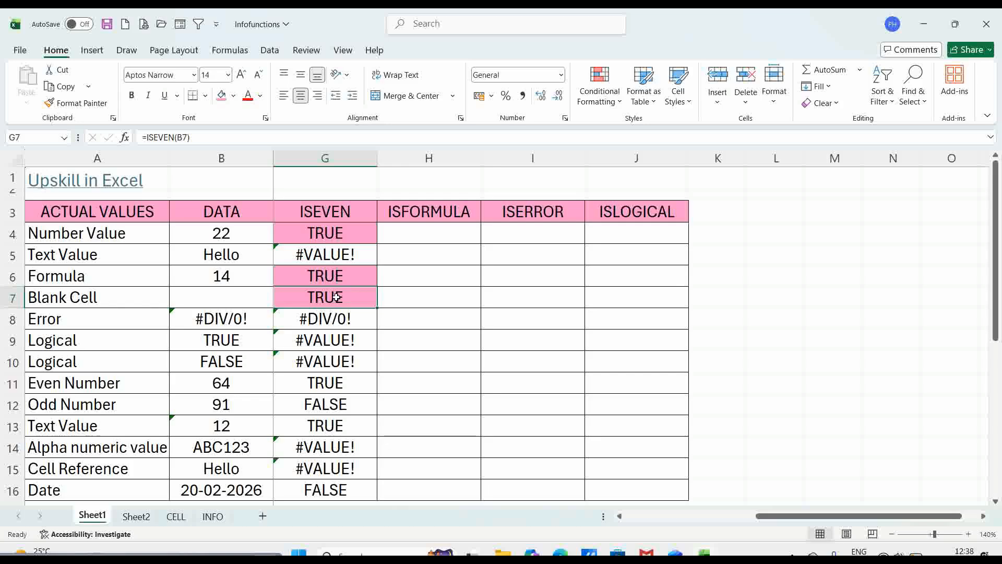
left_click(339, 382)
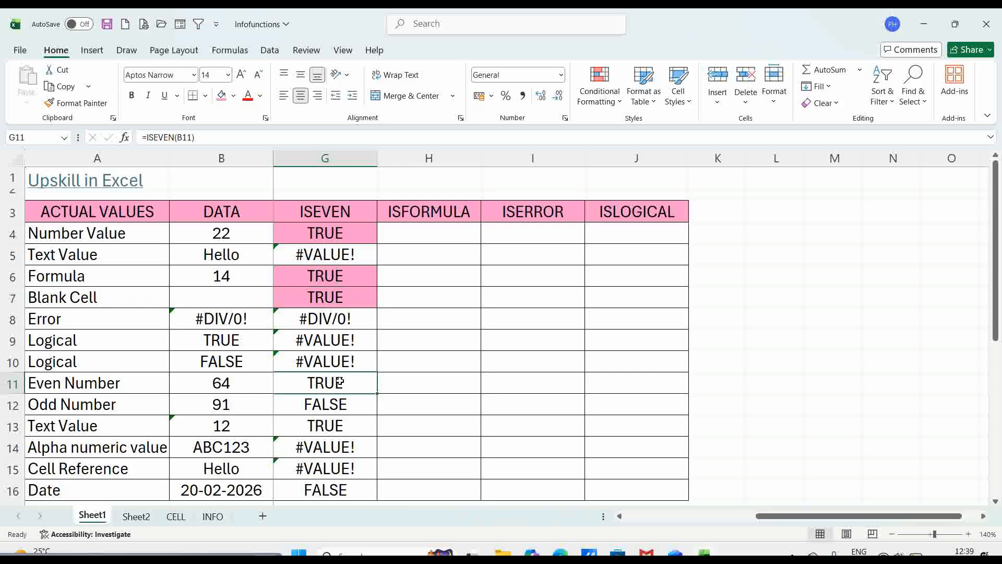
key("F4")
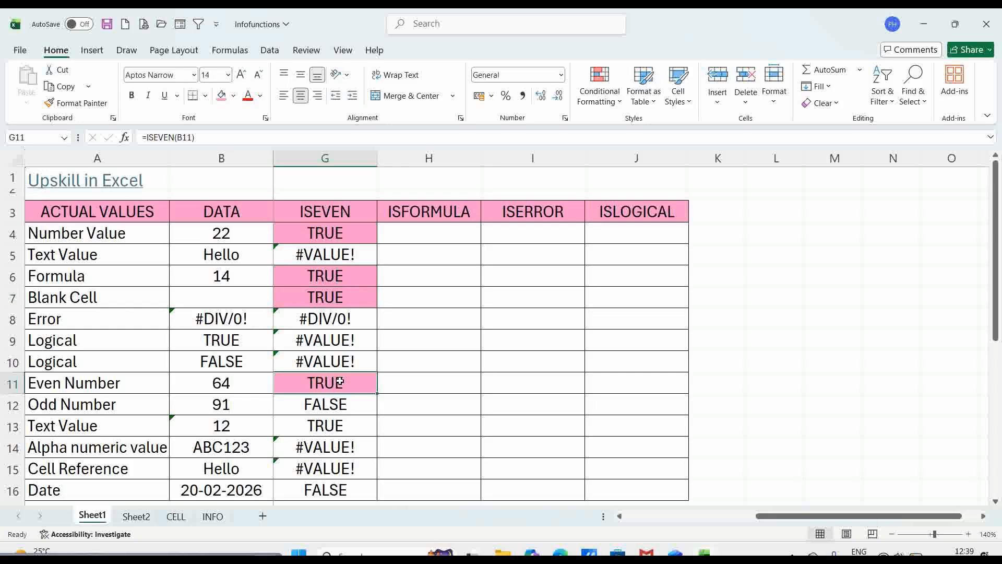
left_click(323, 425)
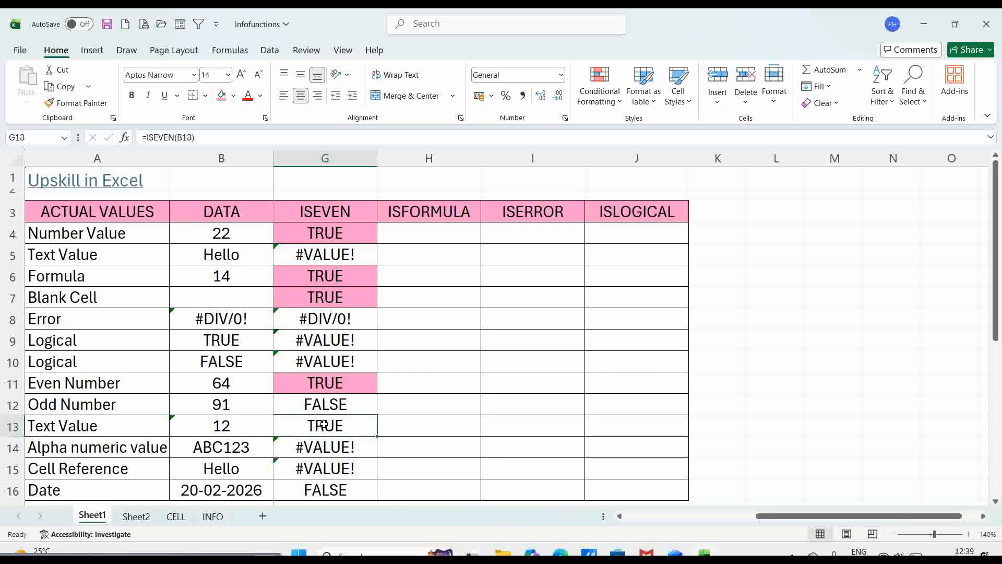
key("F4")
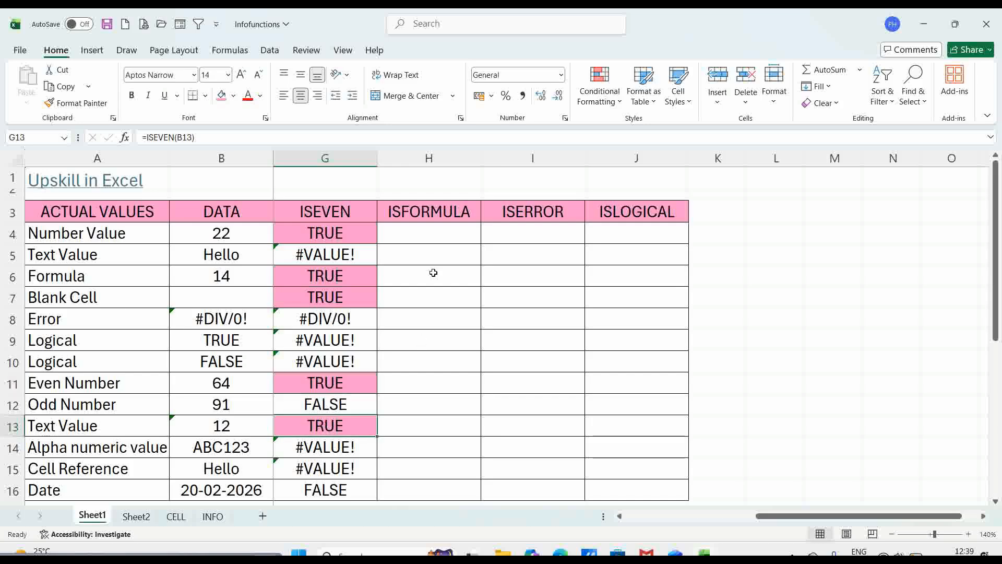
- Enter =ISFORMULA(B4) in cell H4 of the ISFORMULA column and fill the formula down through H16
left_click(983, 516)
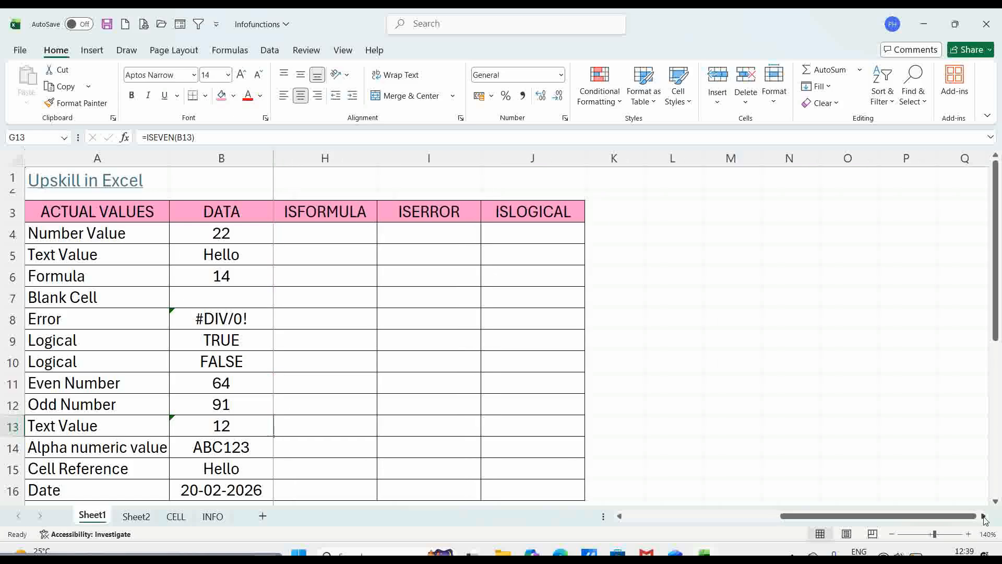
left_click(334, 233)
type("=isf")
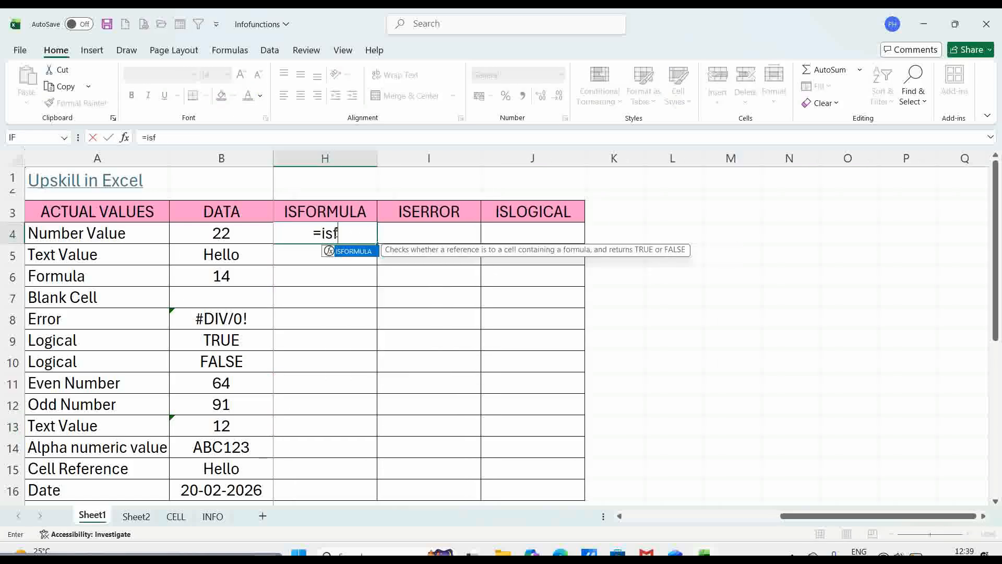
key("Tab")
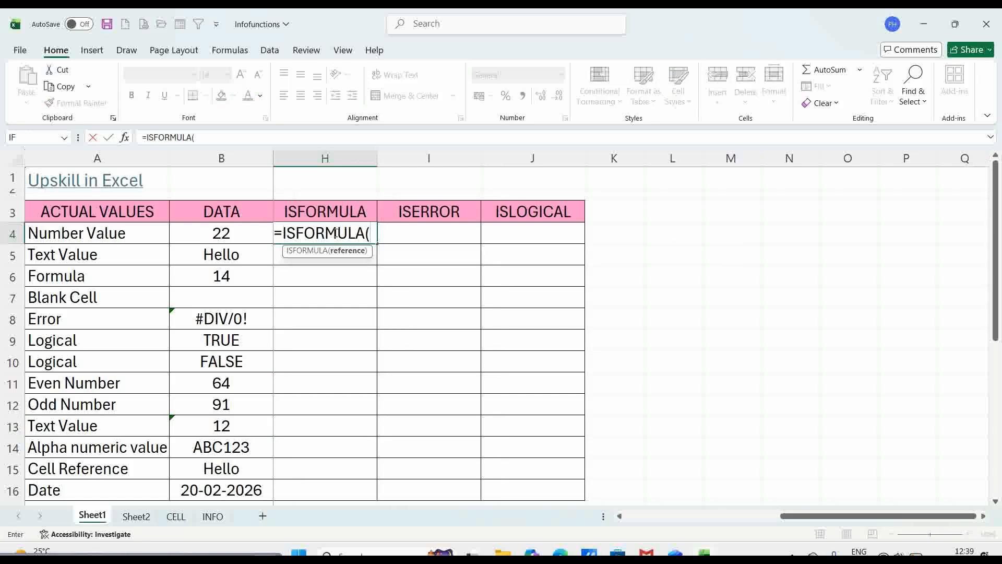
left_click(226, 233)
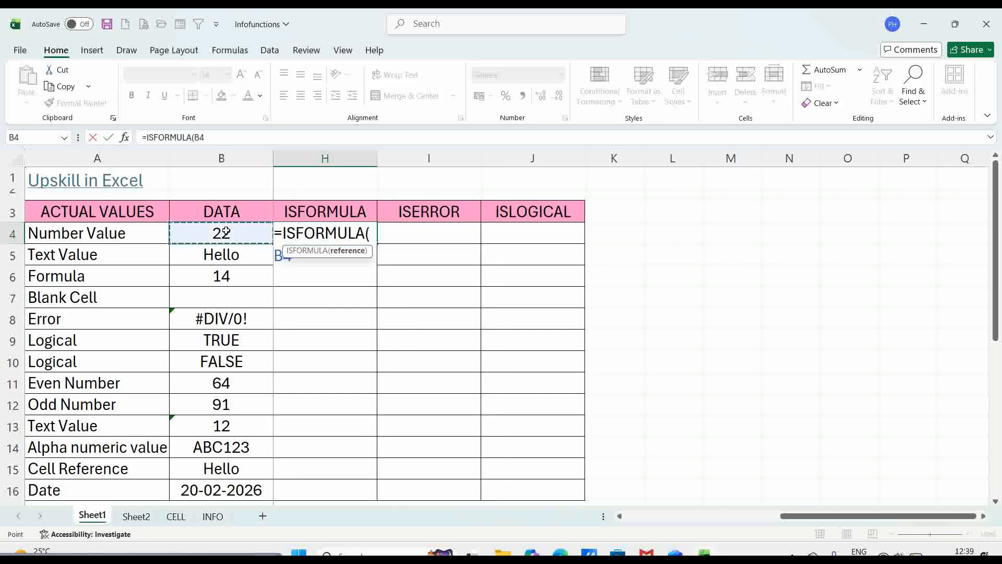
type(")")
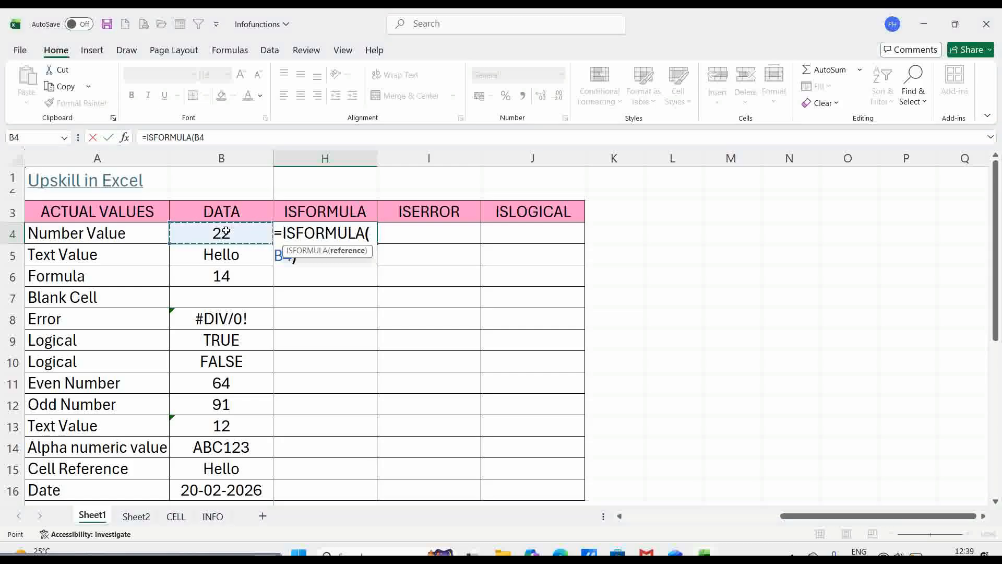
key("Return")
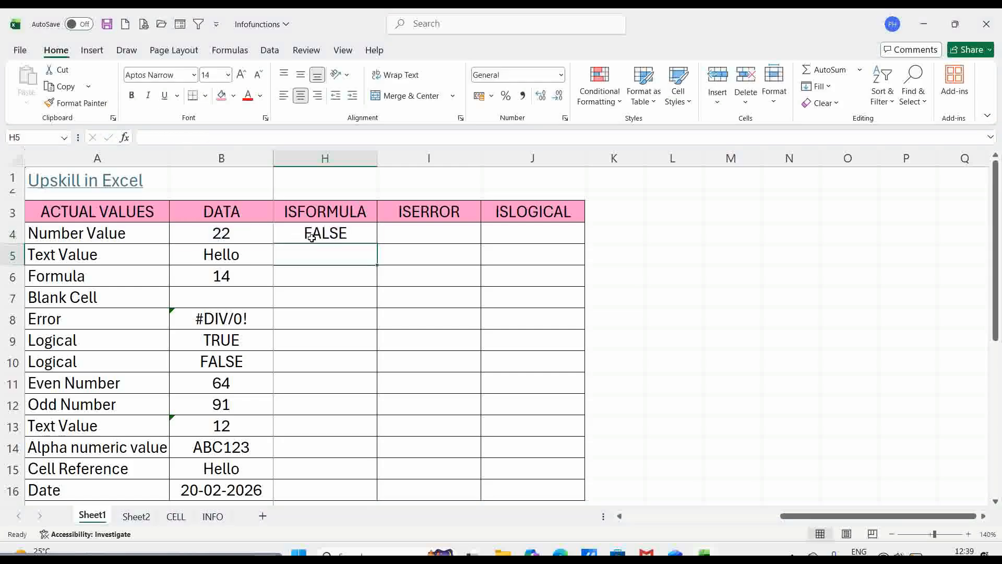
left_click(344, 231)
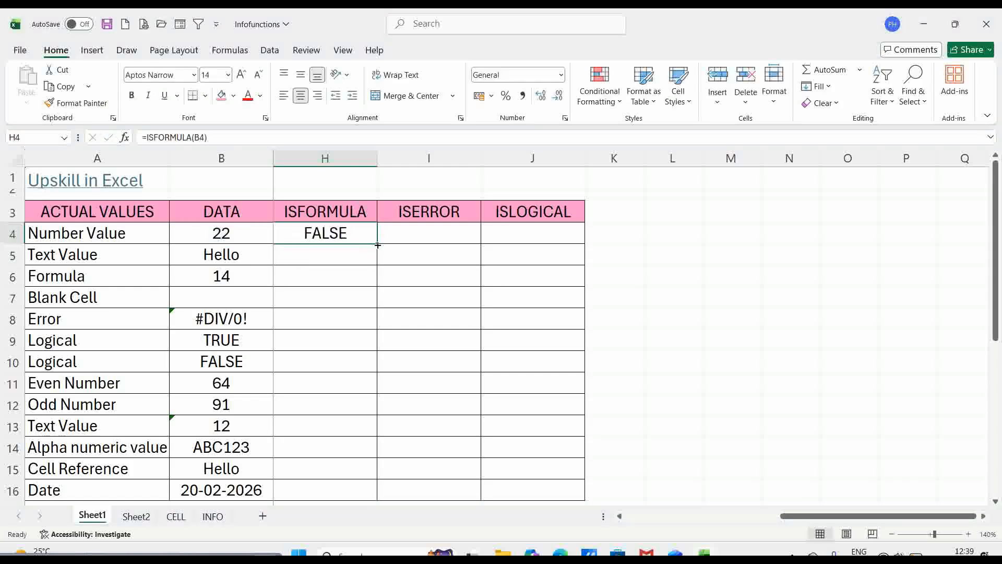
double_click(377, 244)
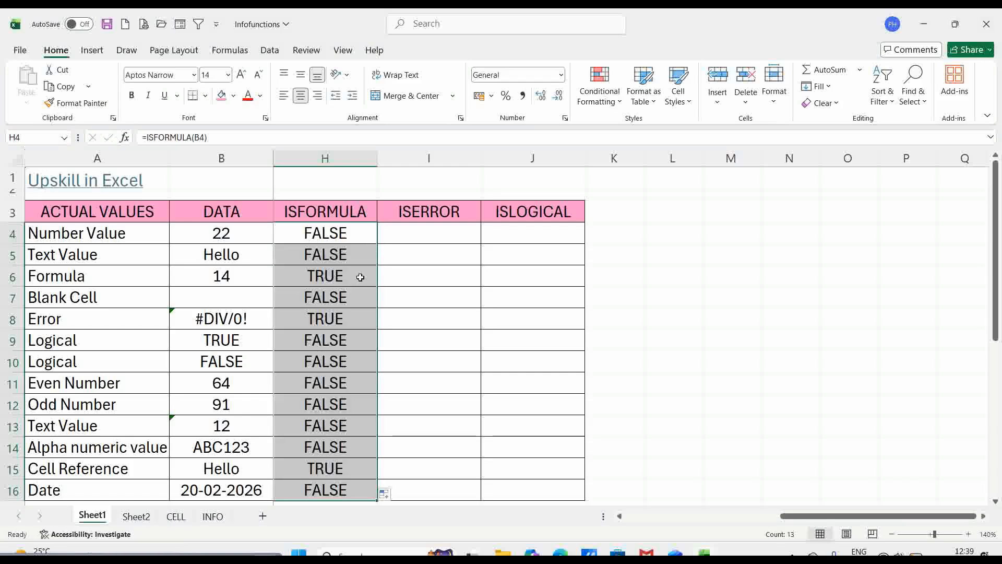
- Apply the pink fill to the TRUE results in the ISFORMULA column, cells H6, H8 and H15, checking the source formulas in B6 and B8
left_click(344, 275)
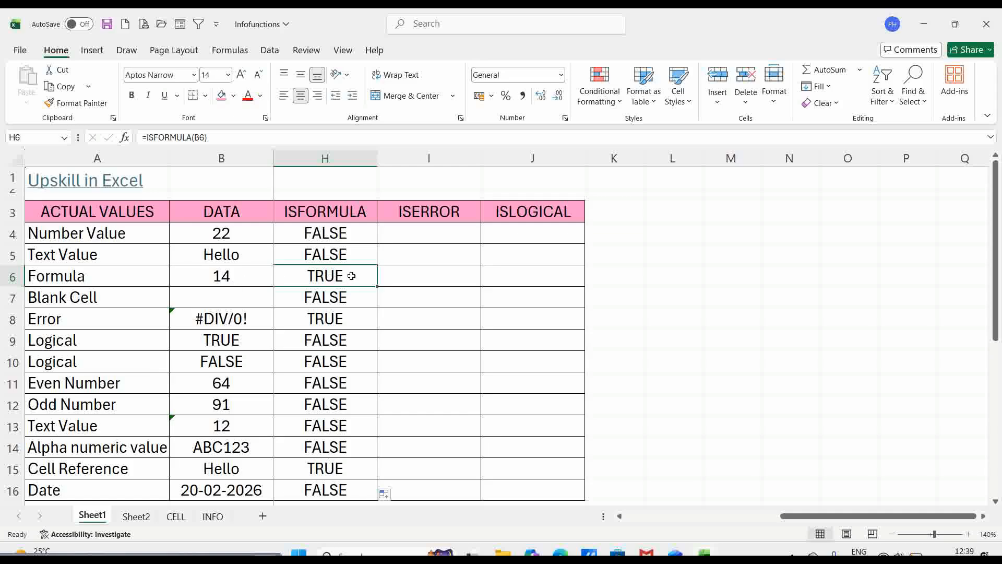
left_click(221, 97)
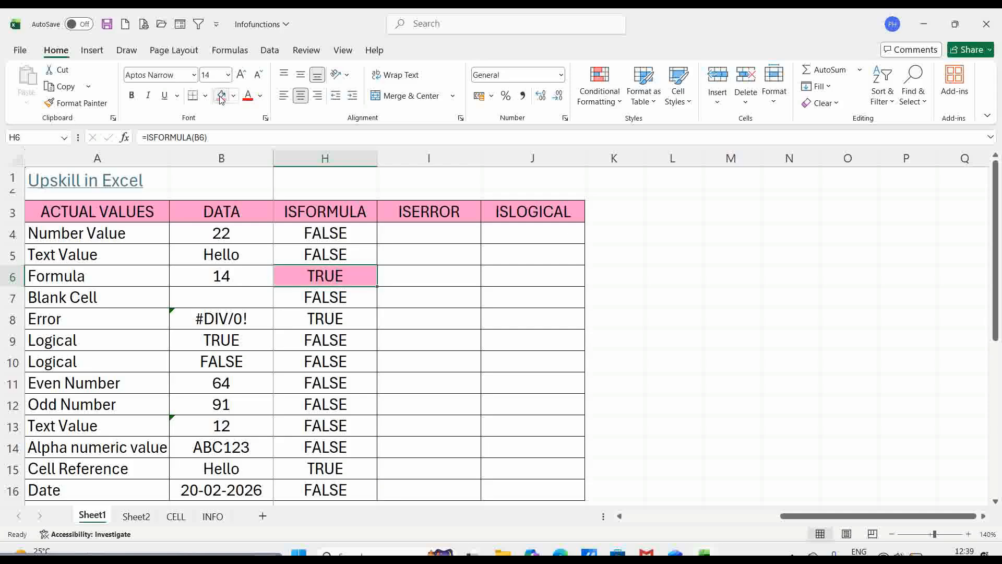
left_click(223, 276)
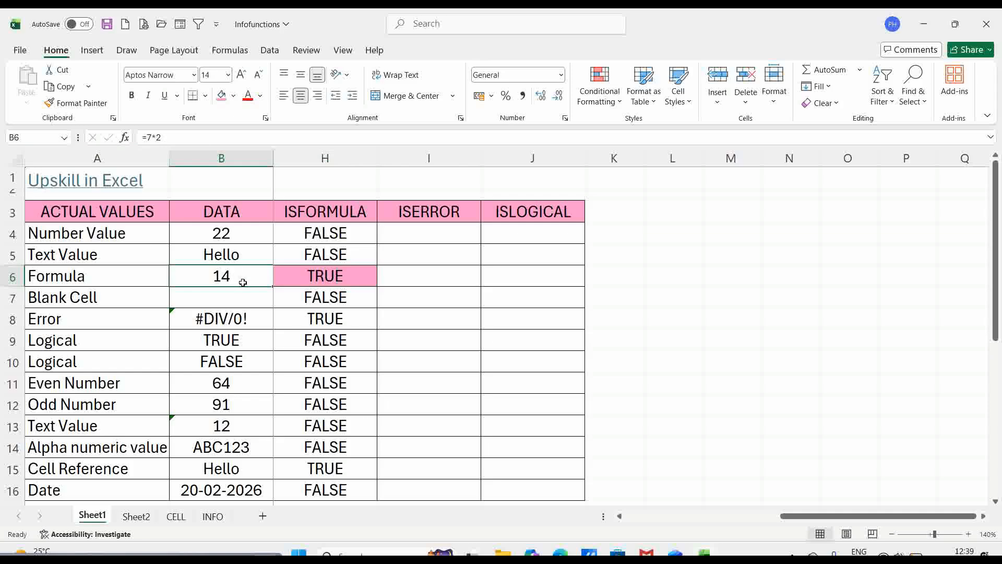
left_click(334, 317)
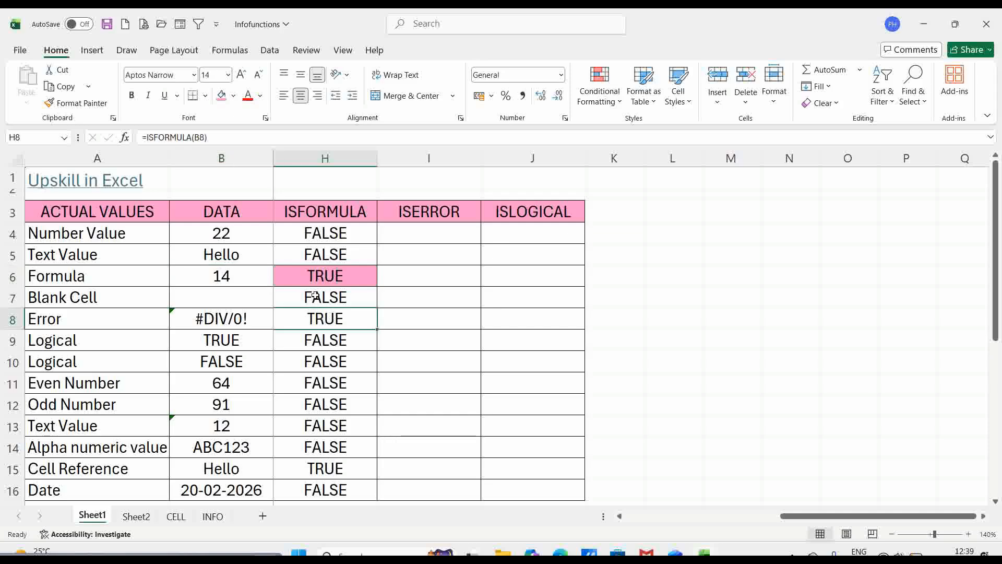
key("F4")
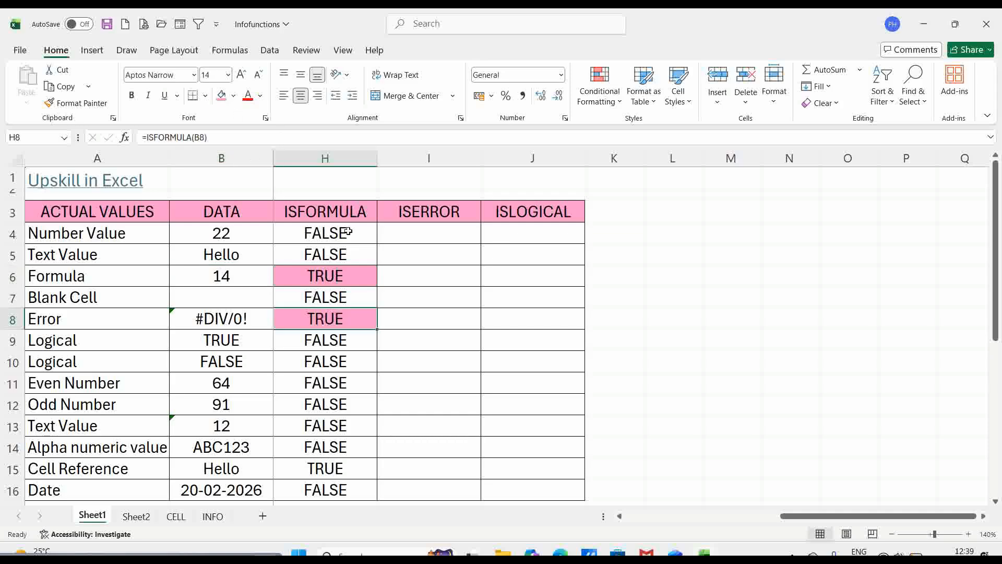
left_click(232, 317)
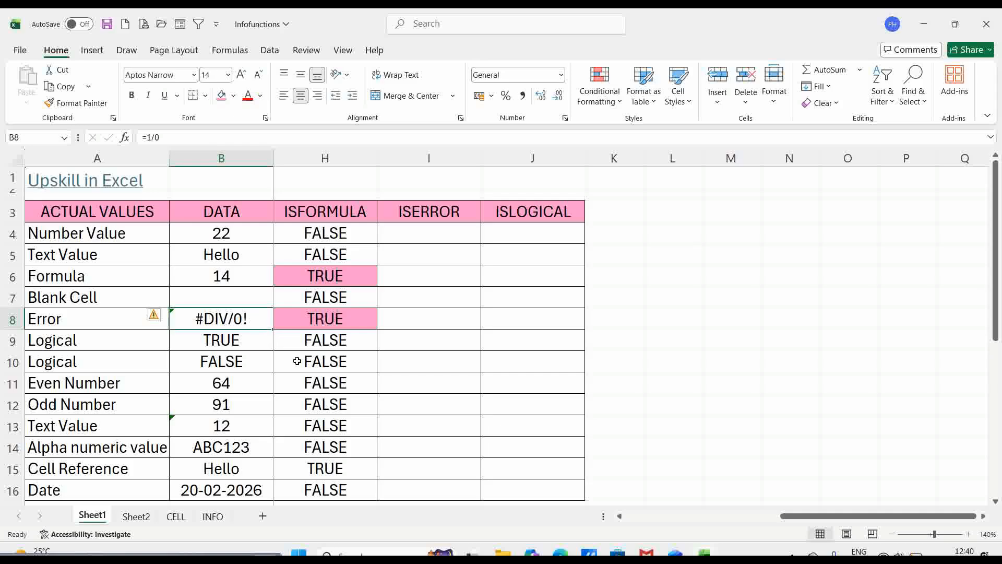
left_click(325, 466)
key("F4")
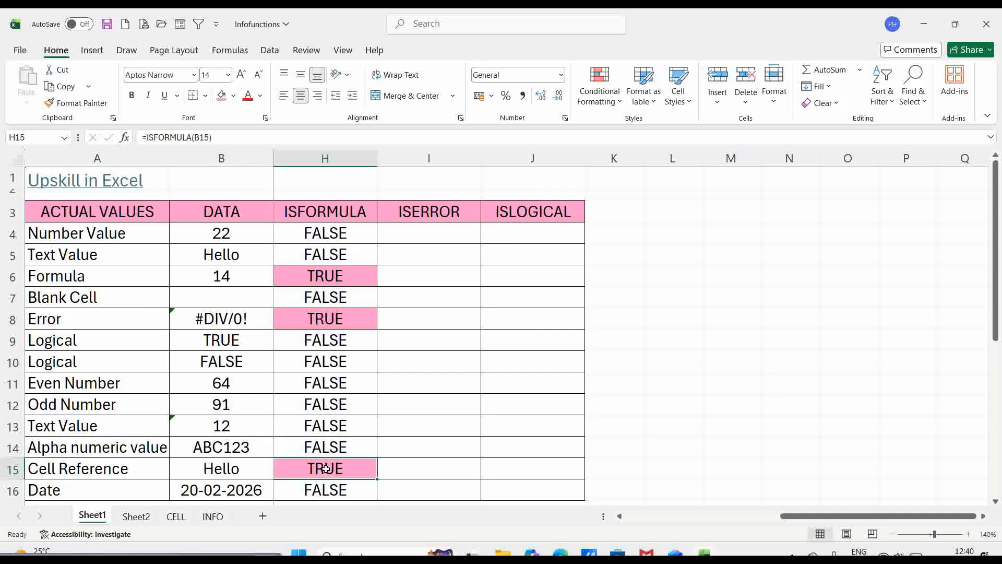
- Check the cell reference in B15 and change the text value in B5 to Hi
left_click(240, 469)
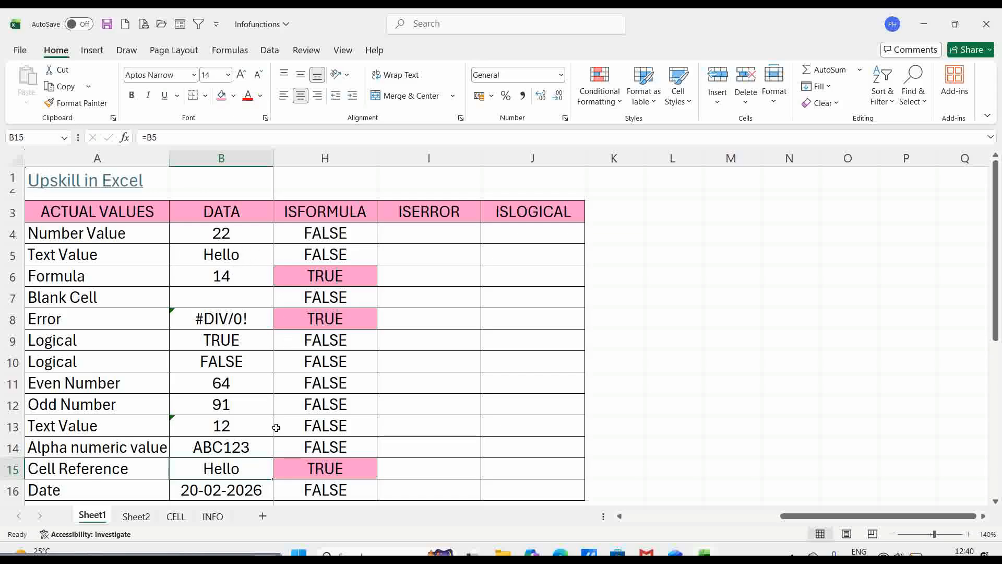
left_click(225, 254)
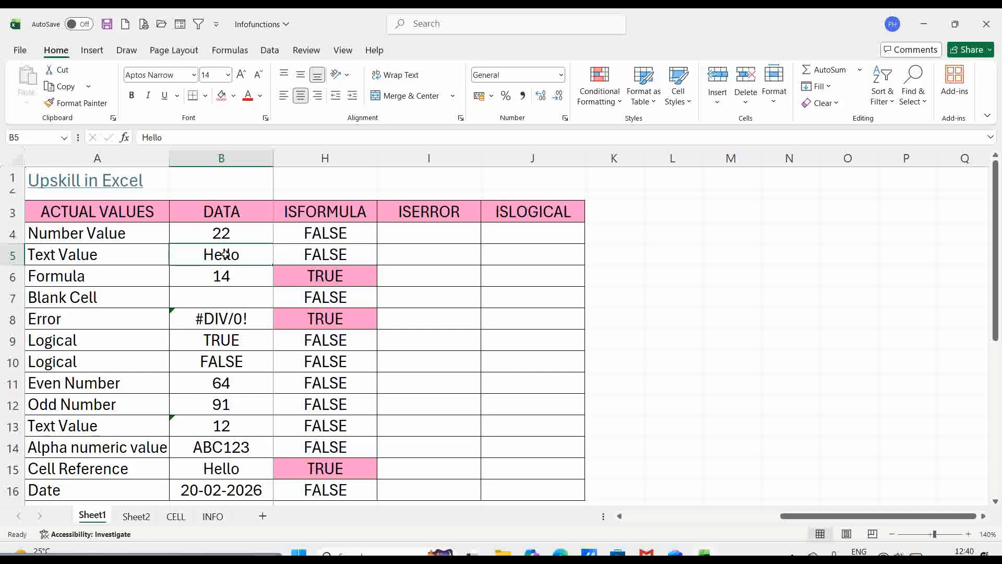
double_click(225, 254)
type("i")
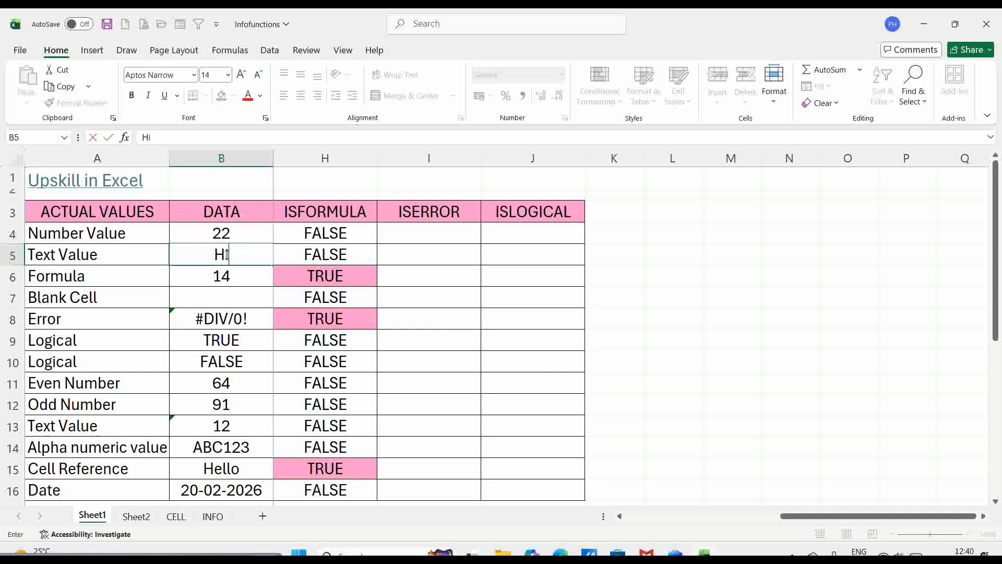
key("Return")
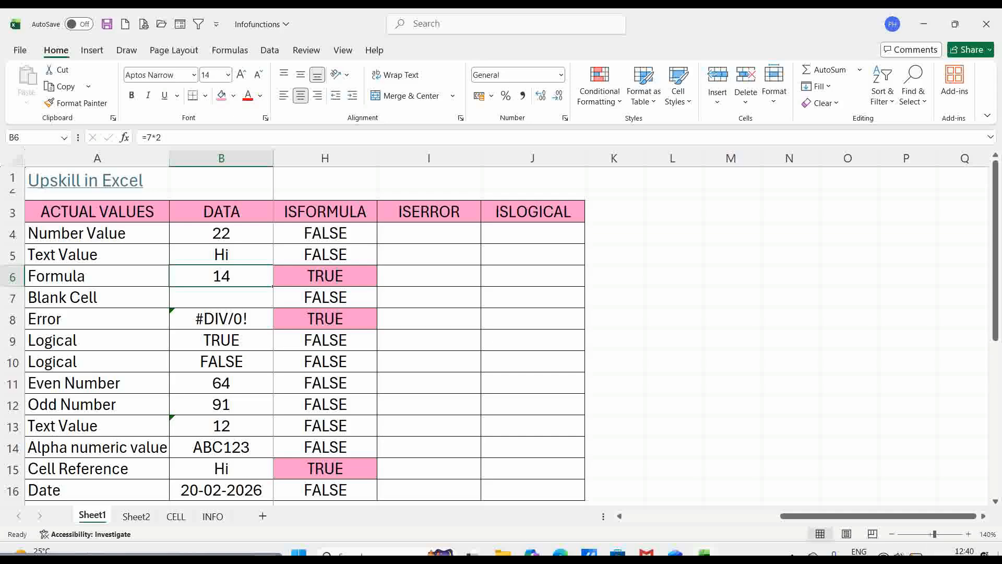
- Enter =ISERROR(B4) in cell I4 of the ISERROR column
left_click(984, 516)
left_click(342, 232)
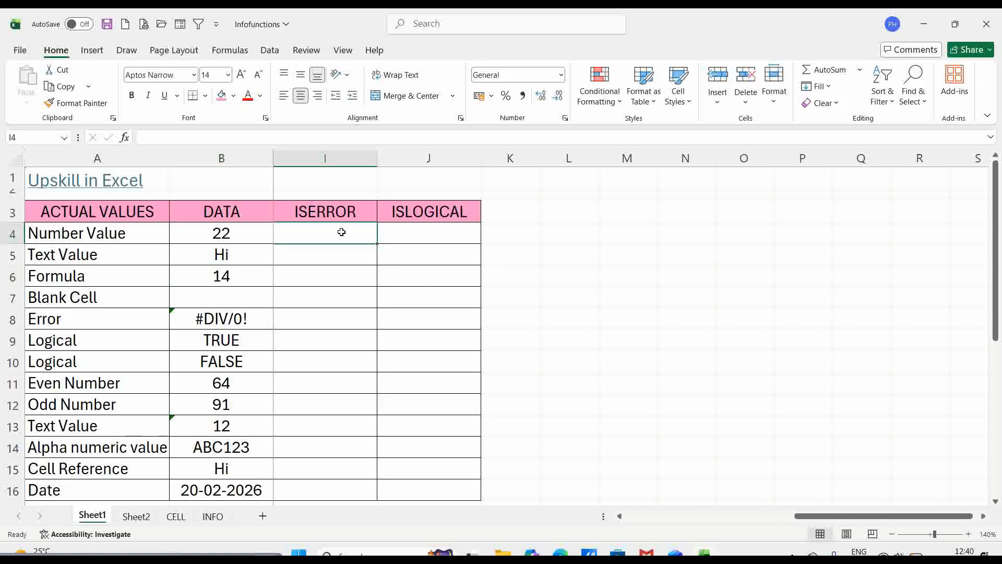
type("=ise")
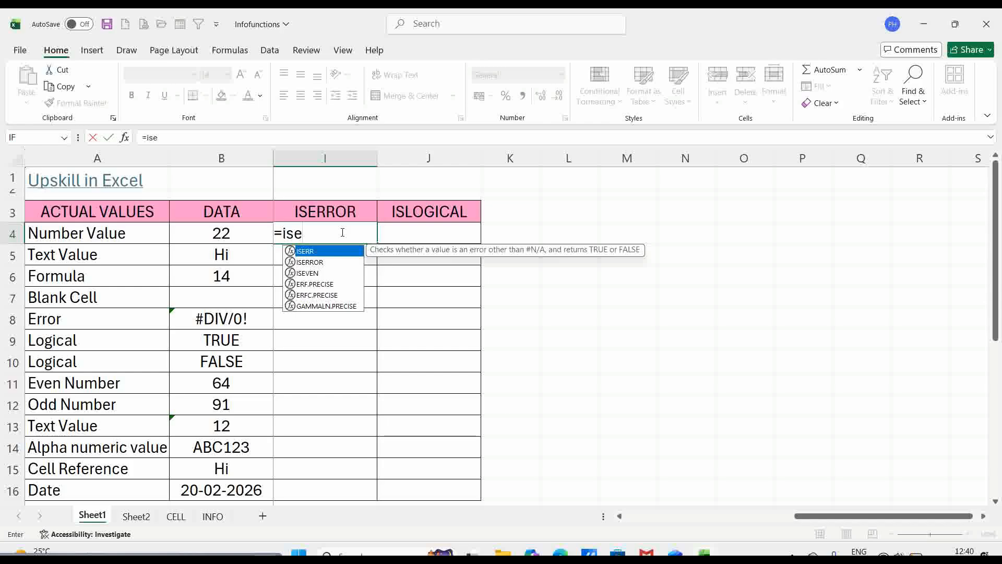
type("rr")
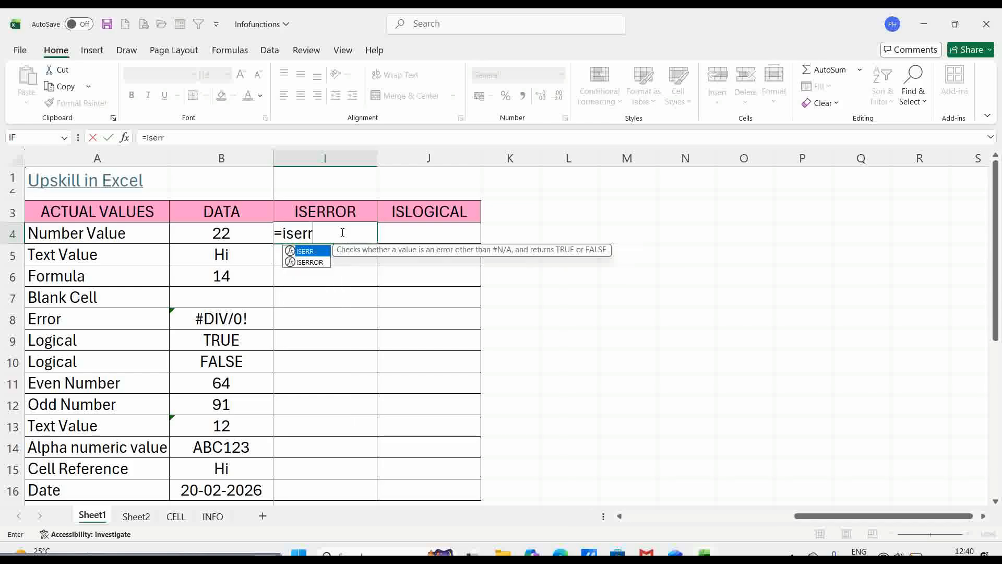
type("o")
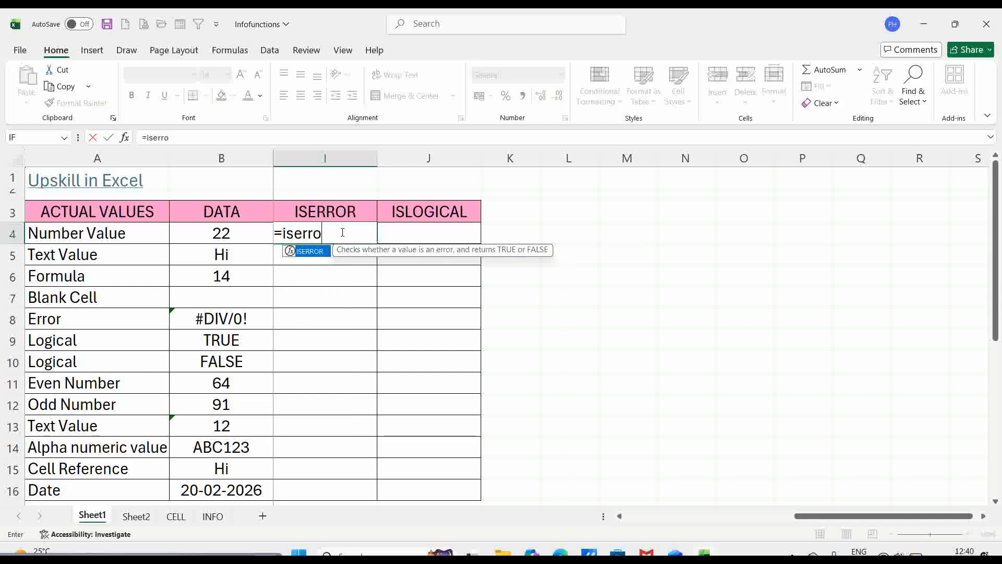
key("Tab")
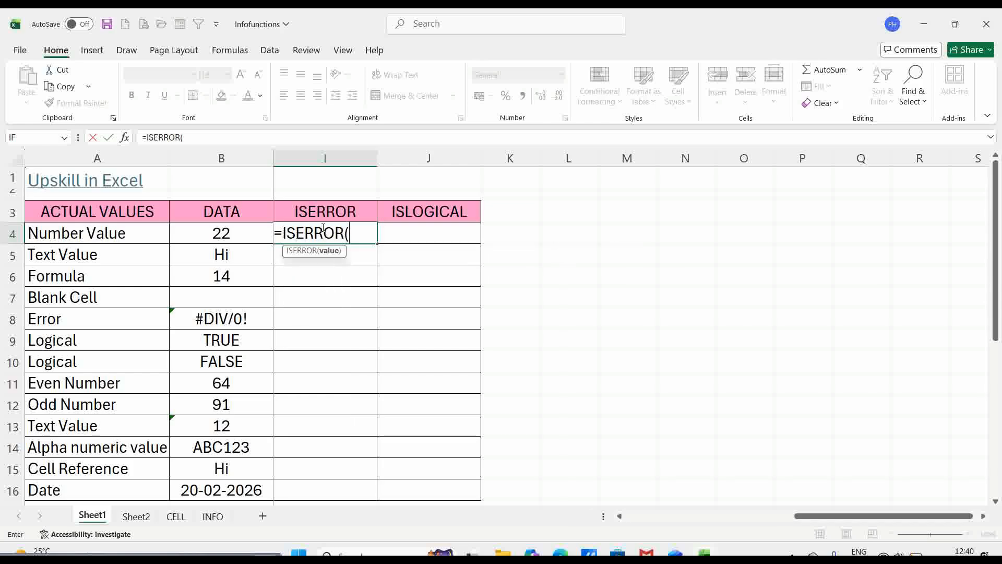
left_click(241, 234)
type(")")
key("Return")
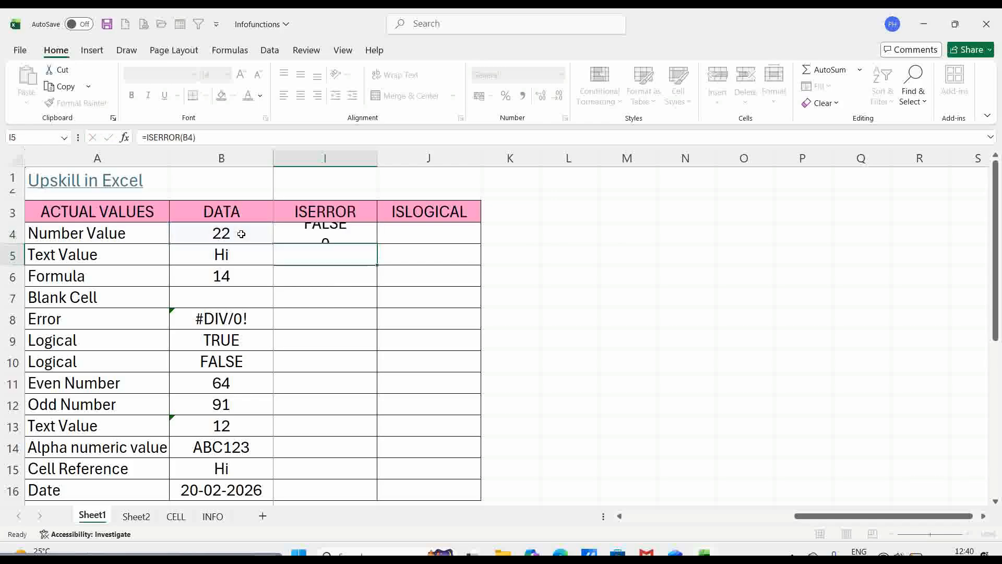
- Fill the ISERROR formula from I4 down through I16 and apply the pink fill to the TRUE result in I8
left_click(343, 228)
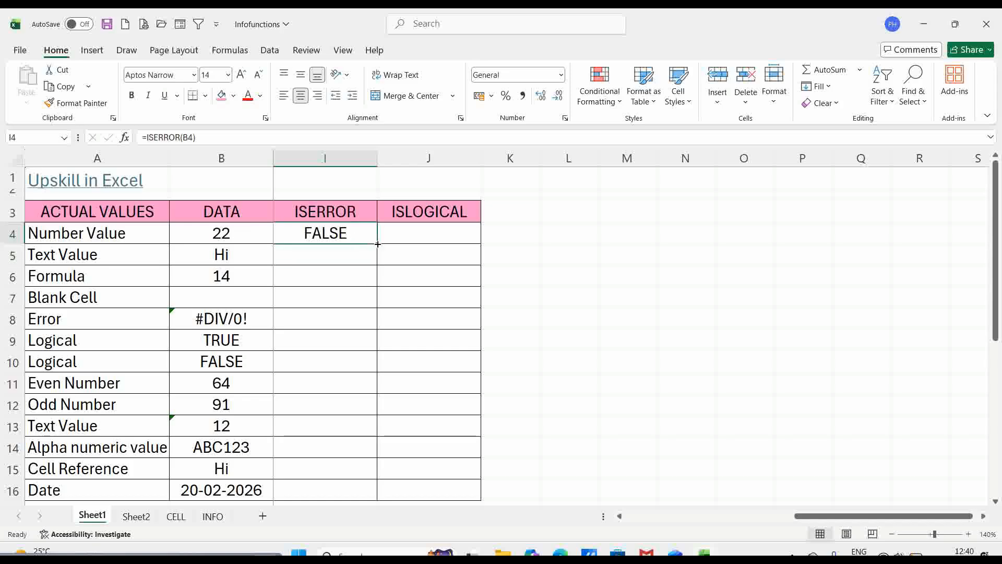
double_click(378, 244)
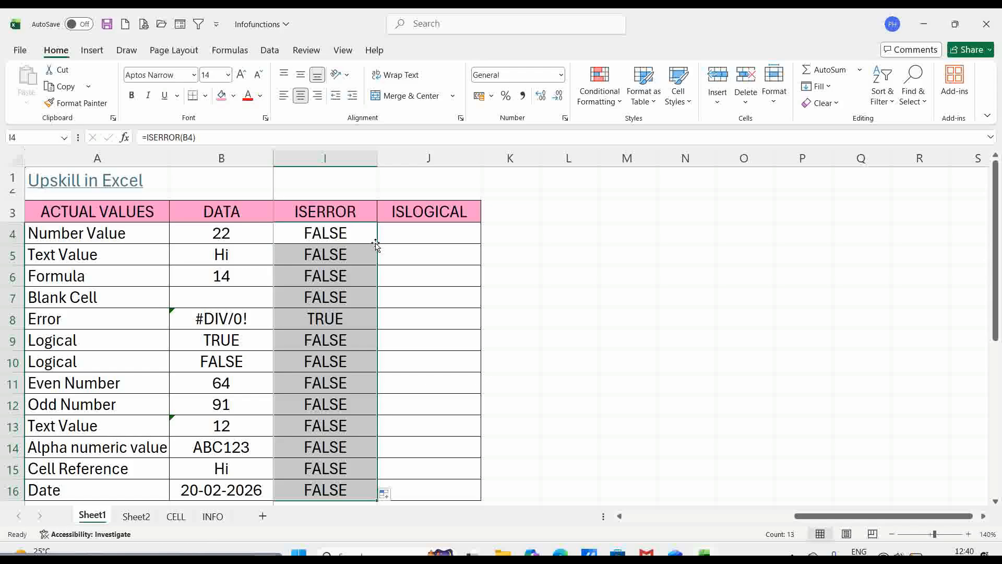
left_click(325, 320)
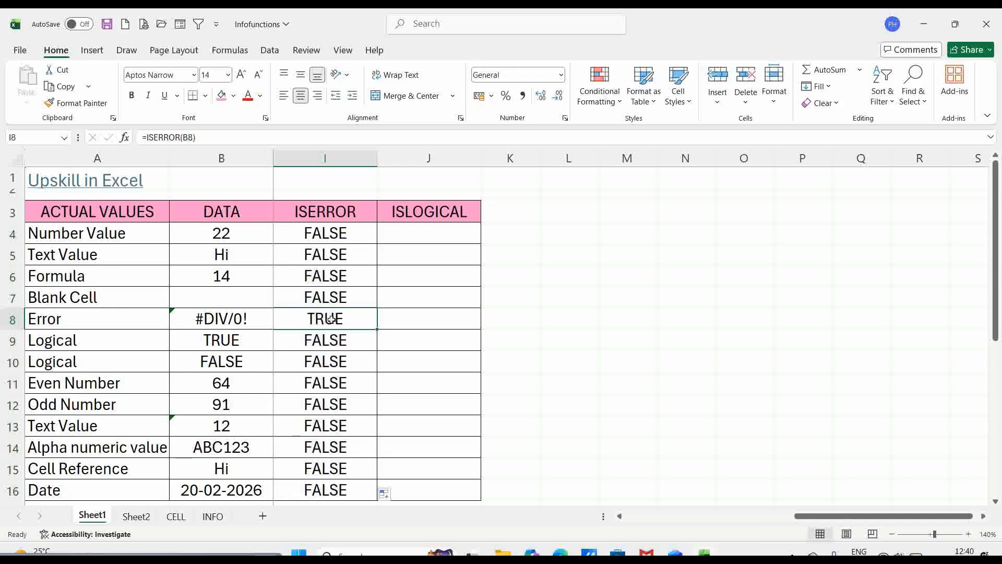
left_click(221, 96)
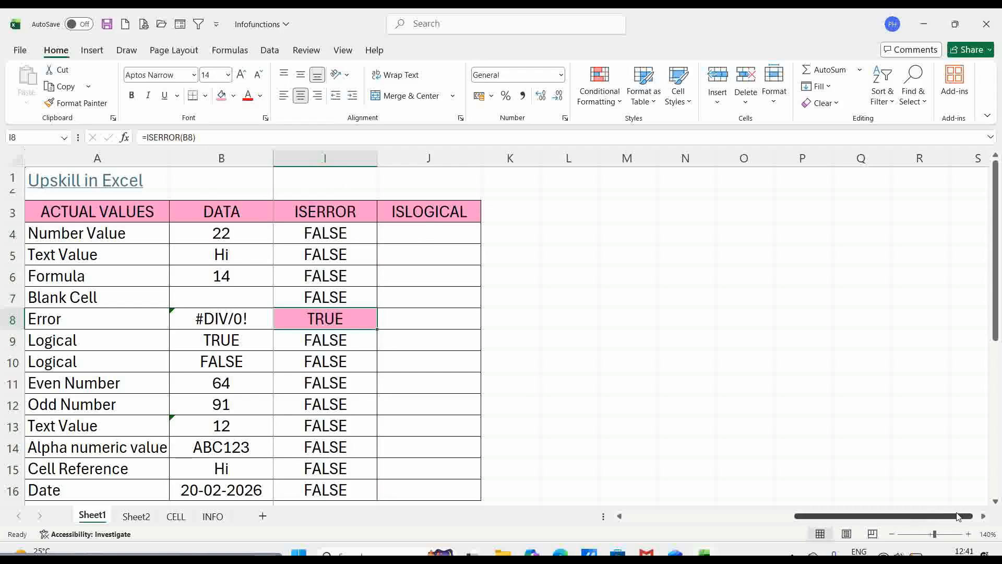
- Enter =ISLOGICAL(B4) in cell J4 of the ISLOGICAL column
left_click(984, 516)
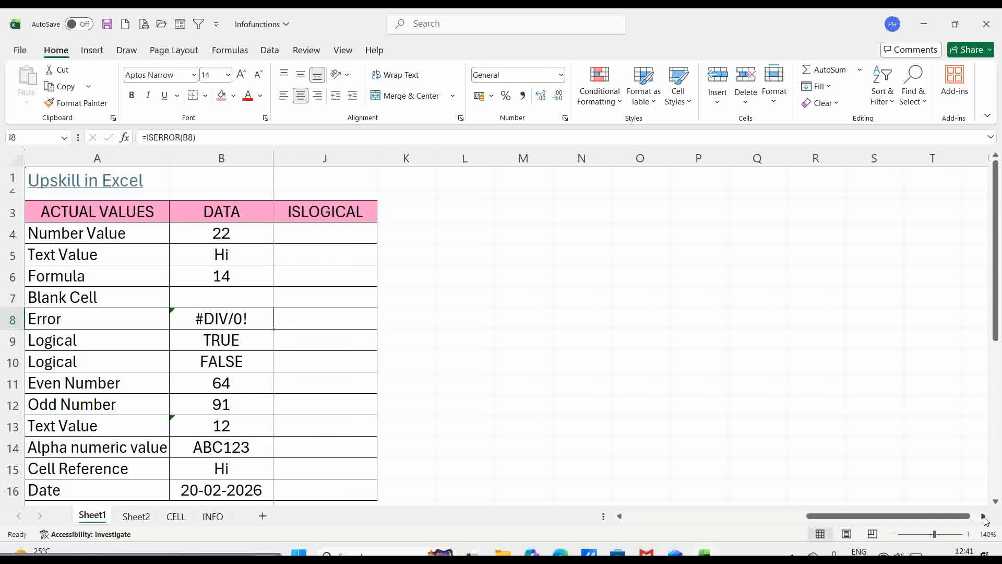
left_click(331, 233)
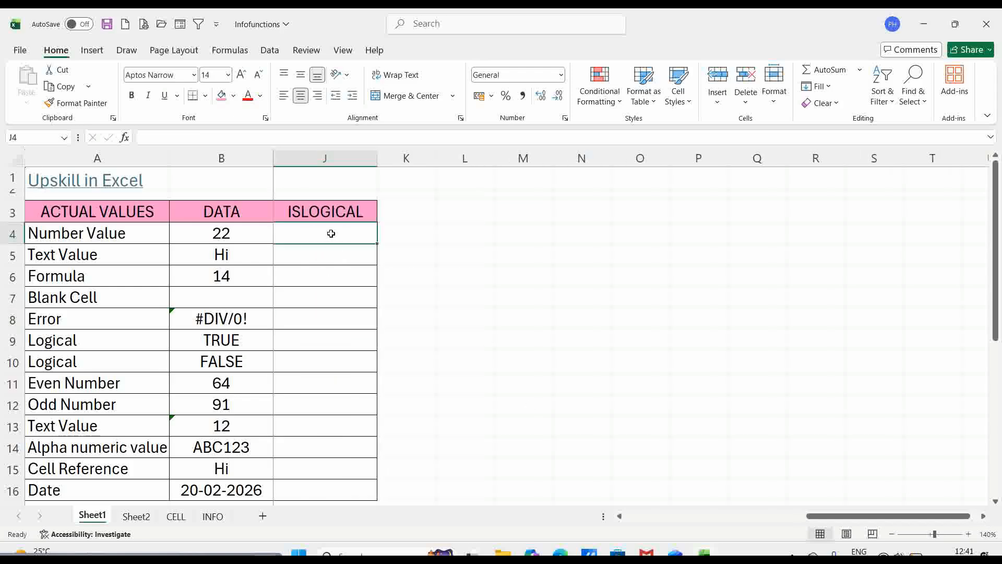
type("=")
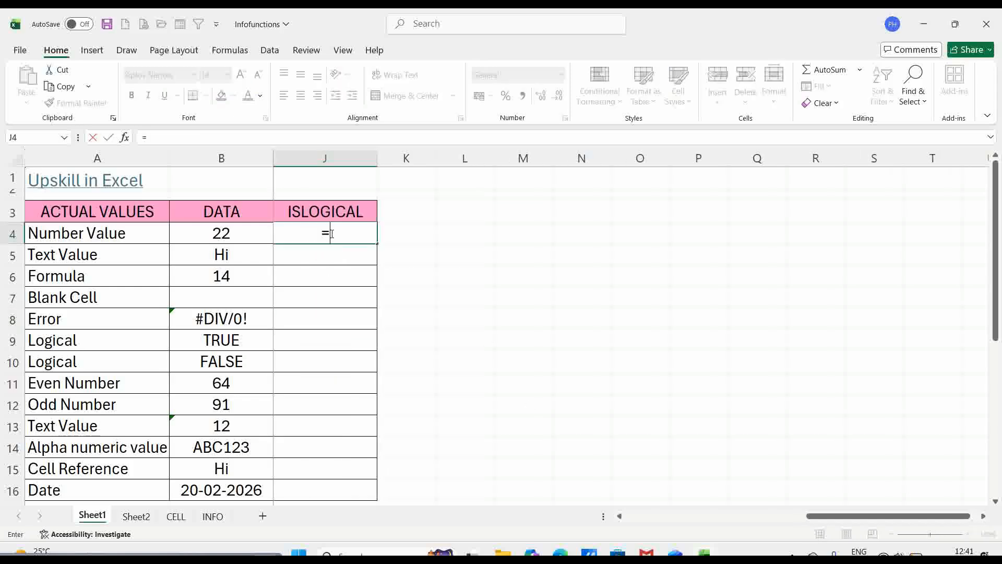
type("islog")
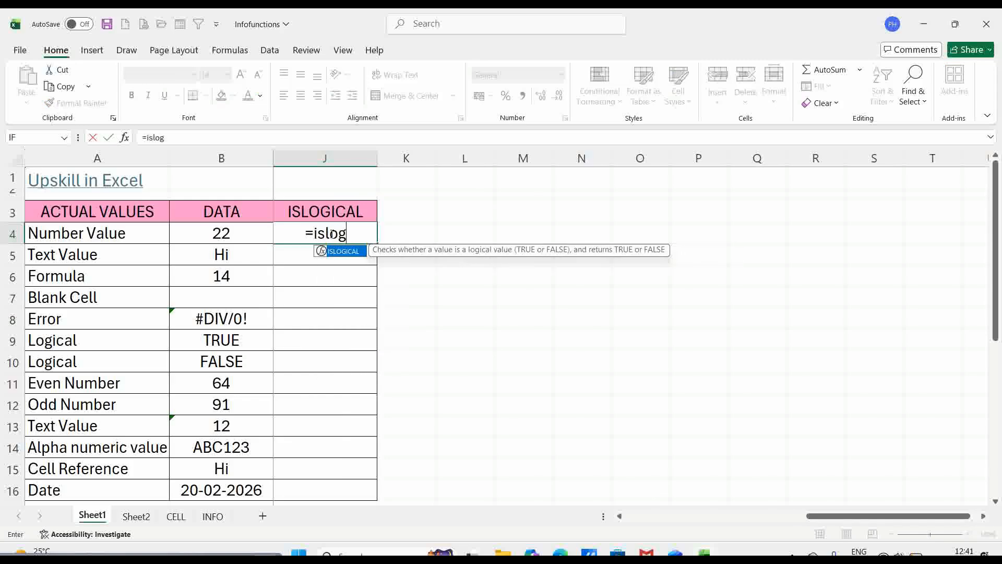
key("Tab")
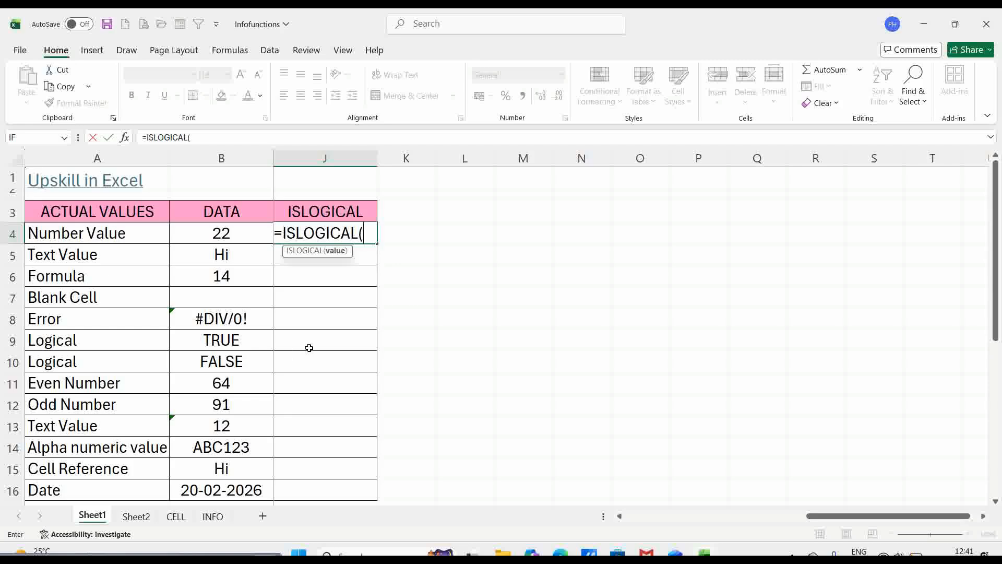
left_click(242, 233)
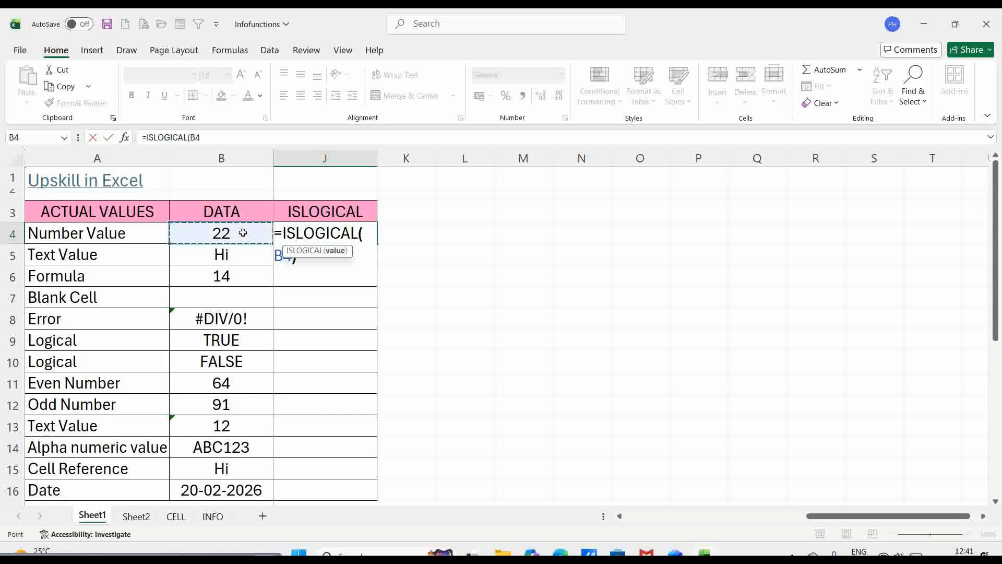
key("Return")
- Fill the ISLOGICAL formula from J4 down through J16 and apply the pink fill to the TRUE results in J9 and J10
left_click(319, 233)
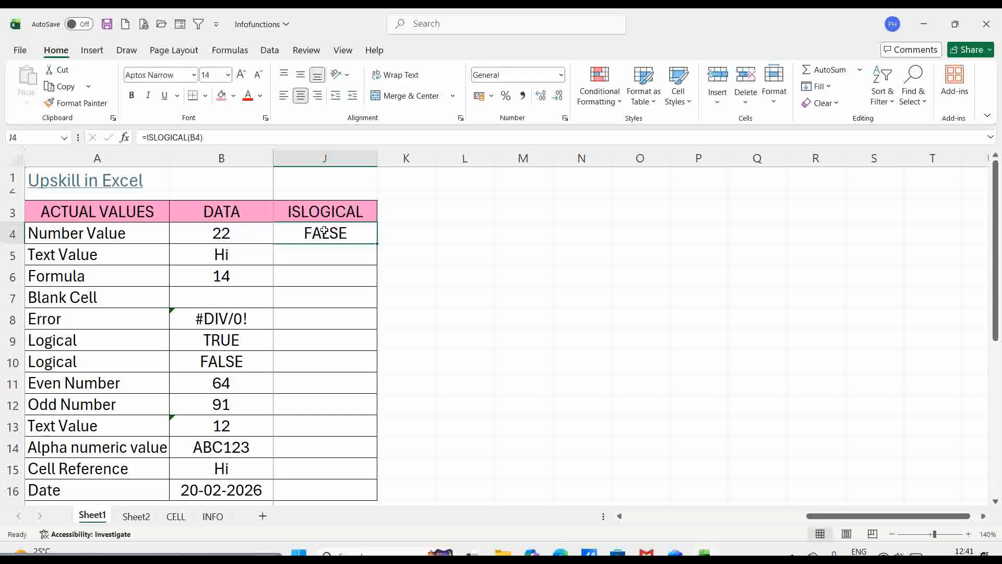
double_click(382, 242)
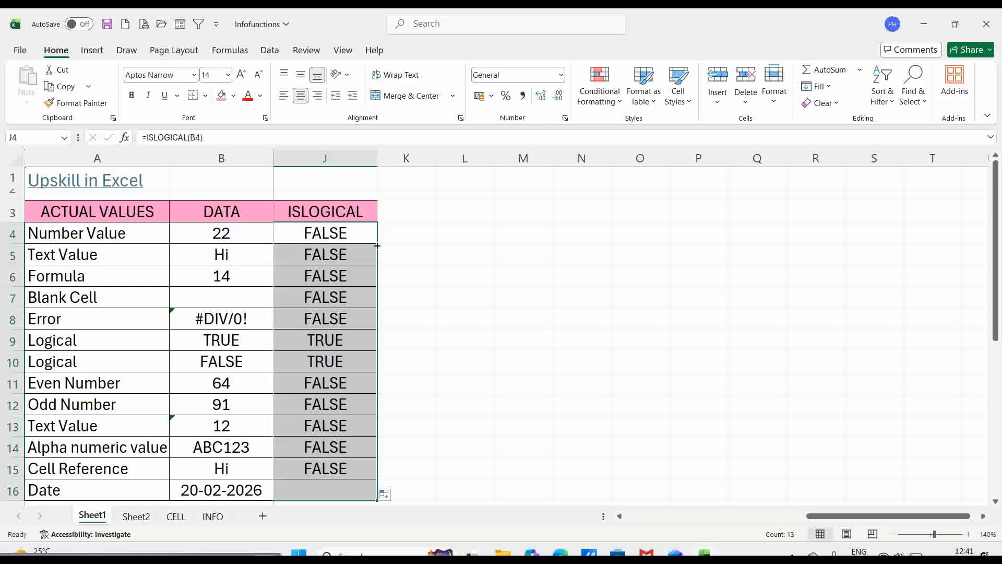
left_click(331, 336)
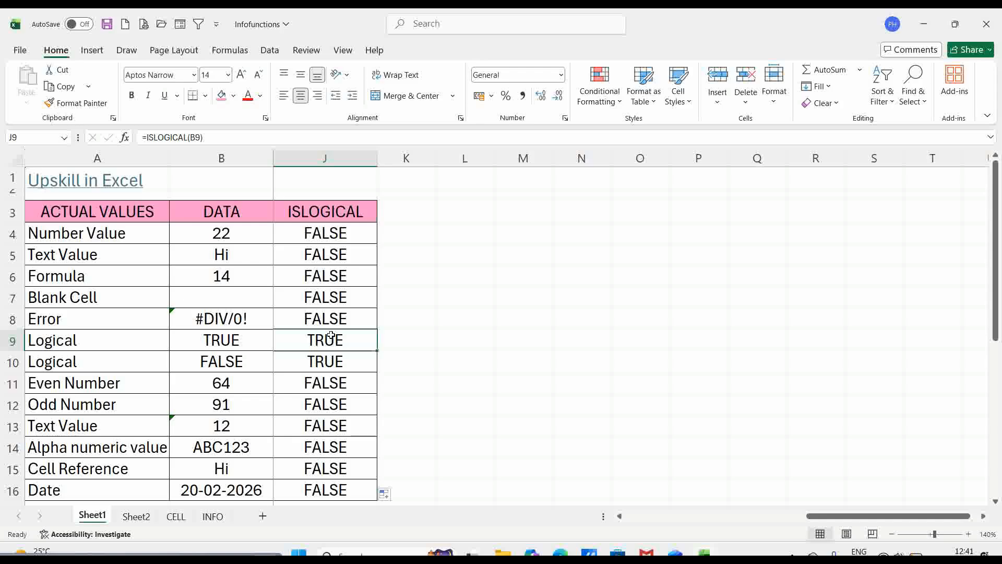
key("shift+Down")
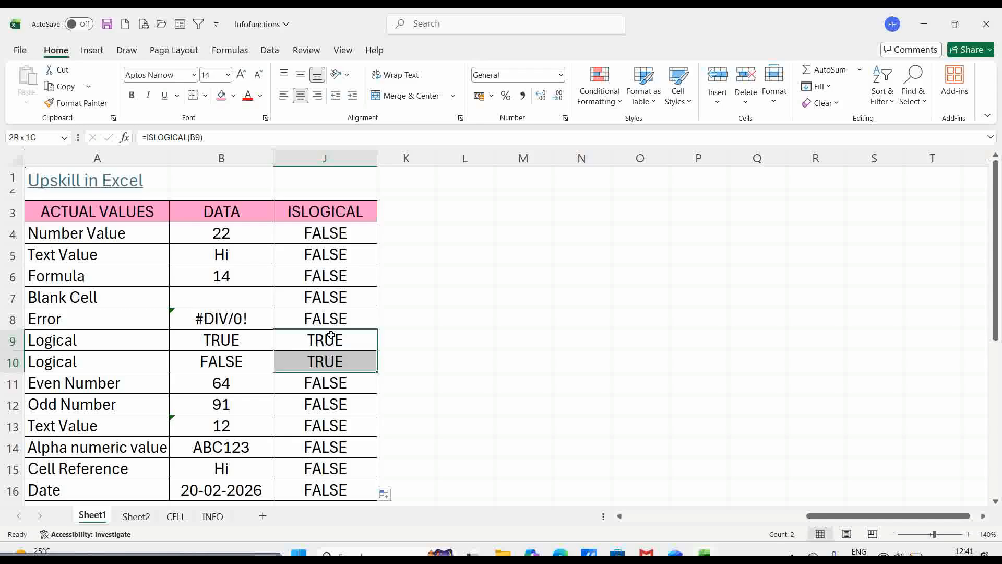
left_click(221, 95)
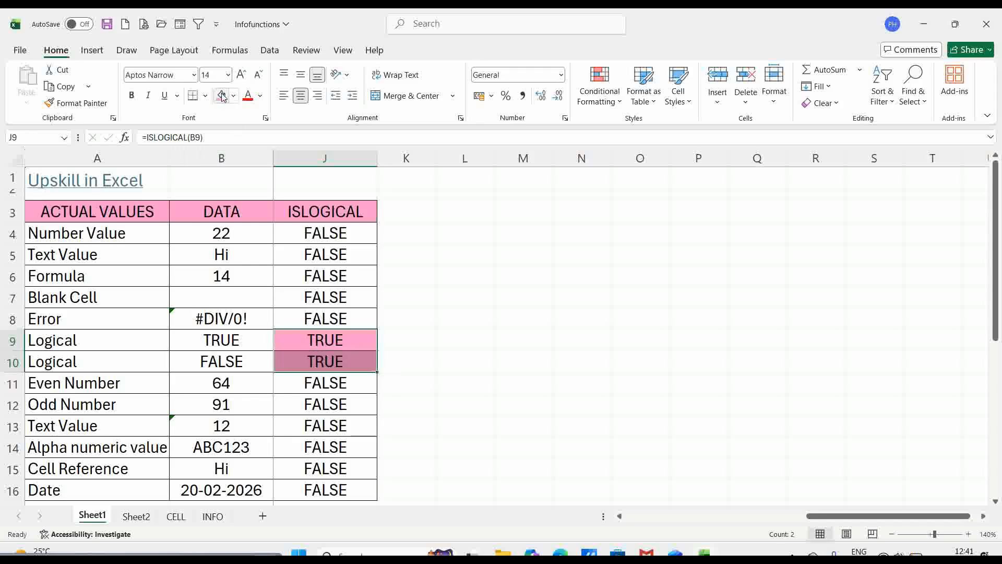
left_click(496, 350)
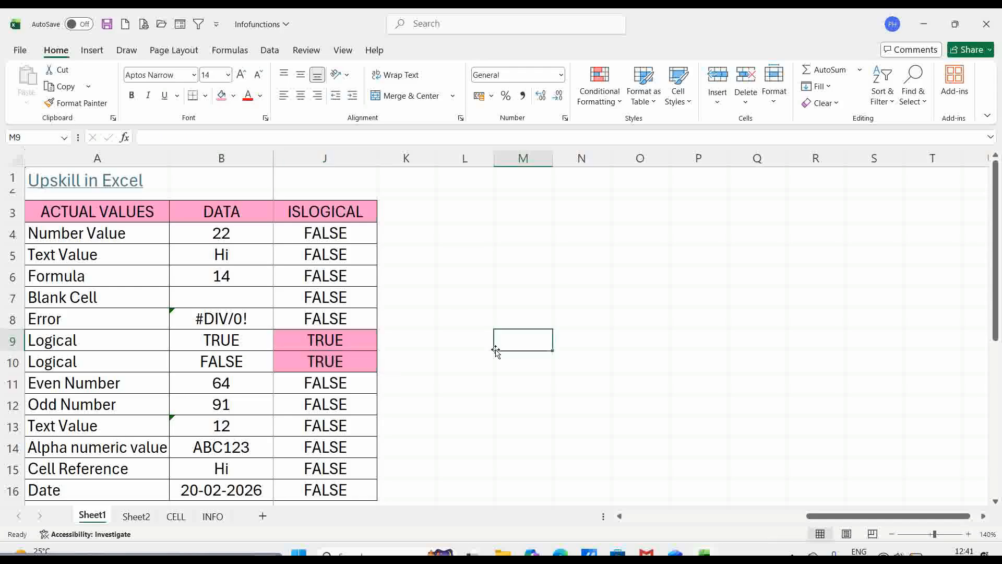